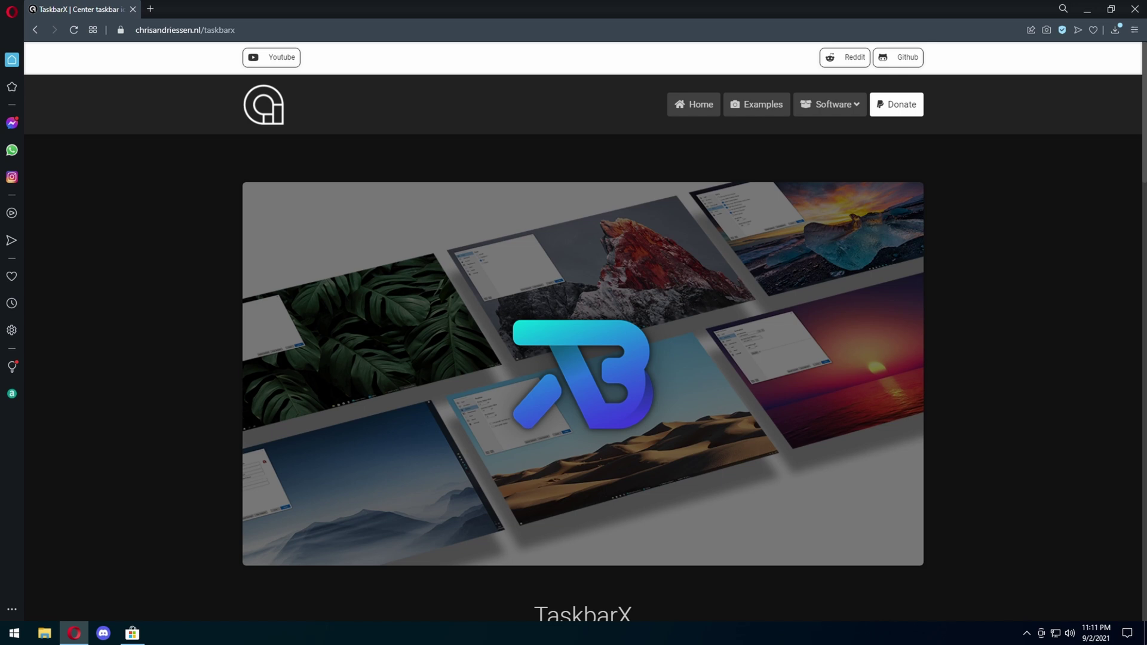
# Look over the paid TaskbarX listing in Microsoft Store, then close the Store
pyautogui.click(132, 633)
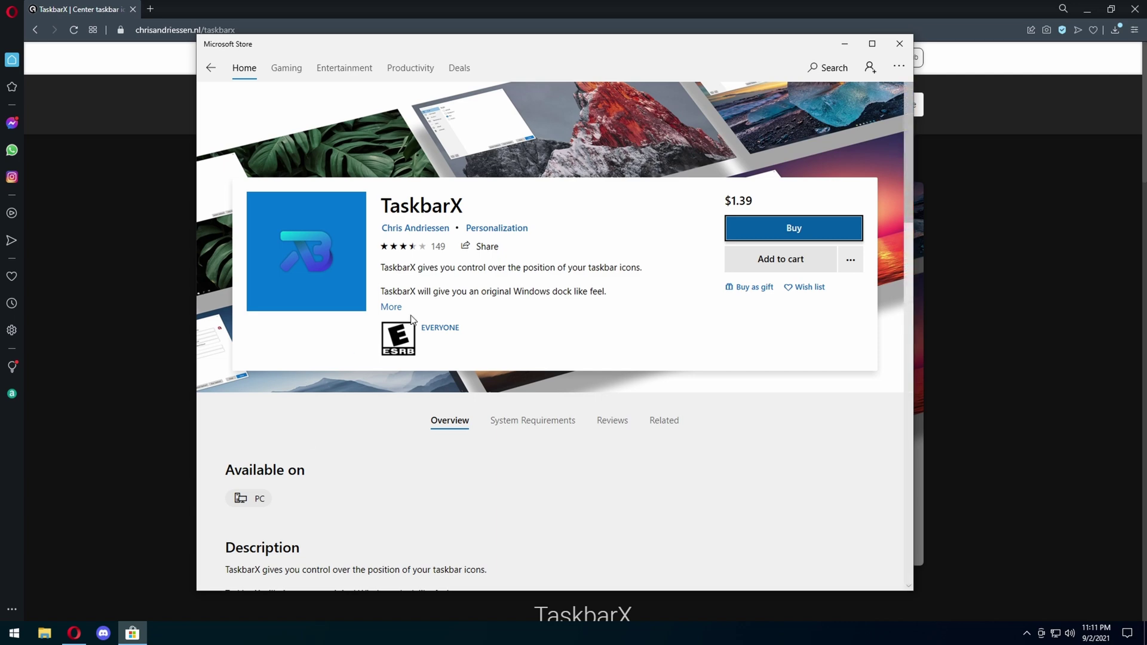
pyautogui.click(901, 45)
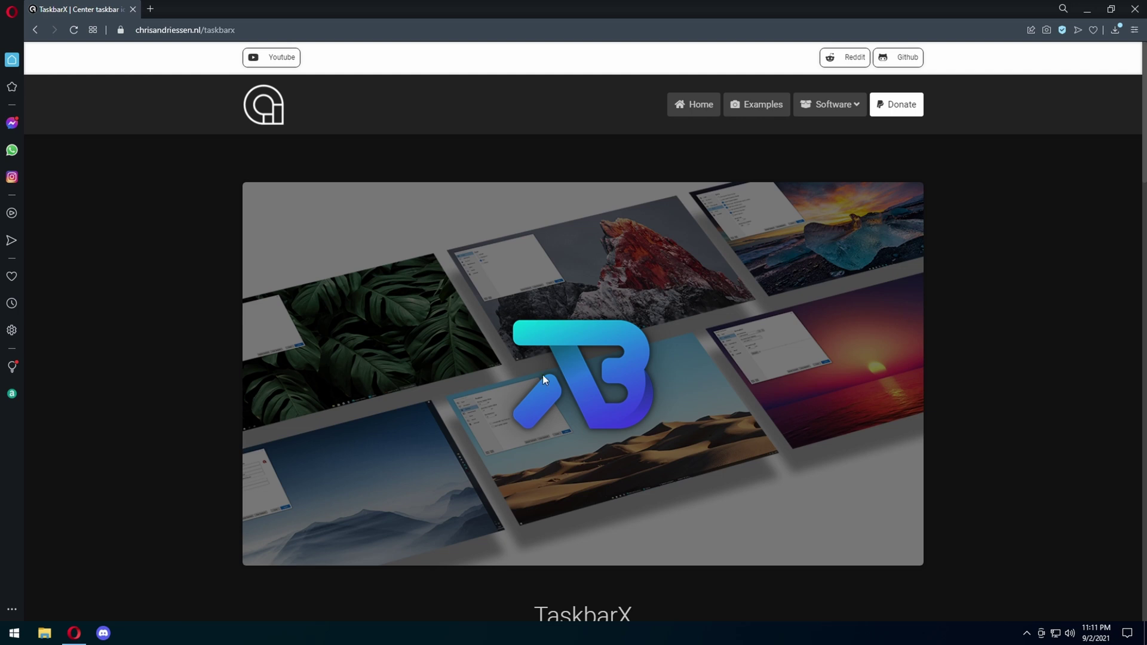
# Download the Portable Zip x64 (TaskbarX_1.7.2.0_x64.zip), then minimise Opera
pyautogui.scroll(-10, 464, 266)
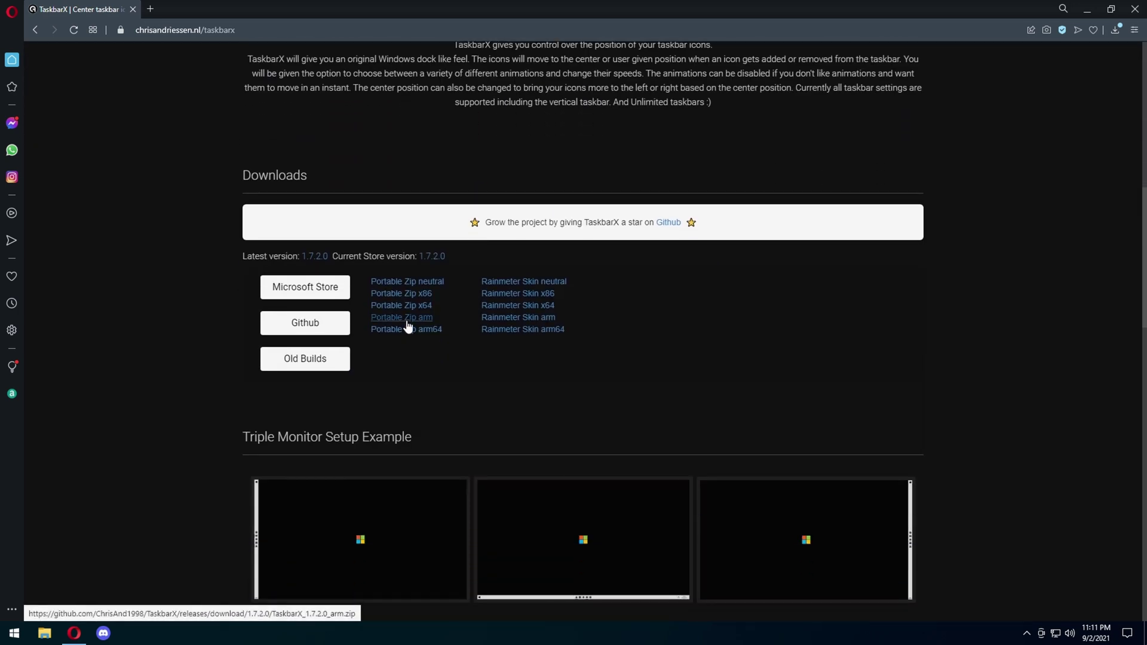
pyautogui.click(406, 309)
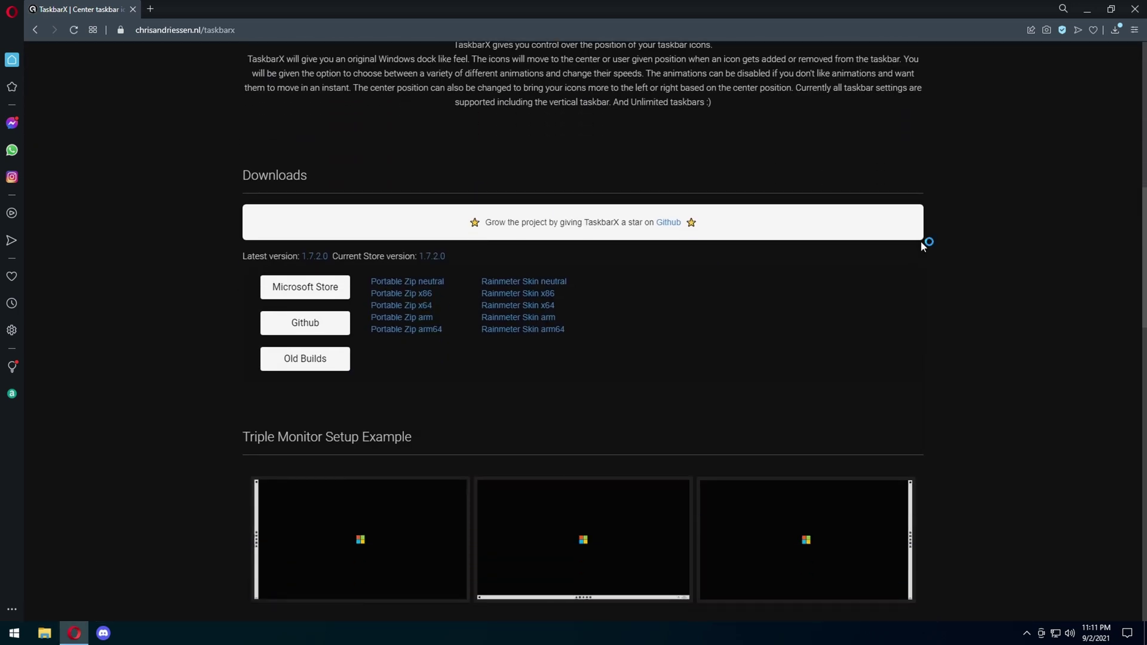
pyautogui.click(1088, 12)
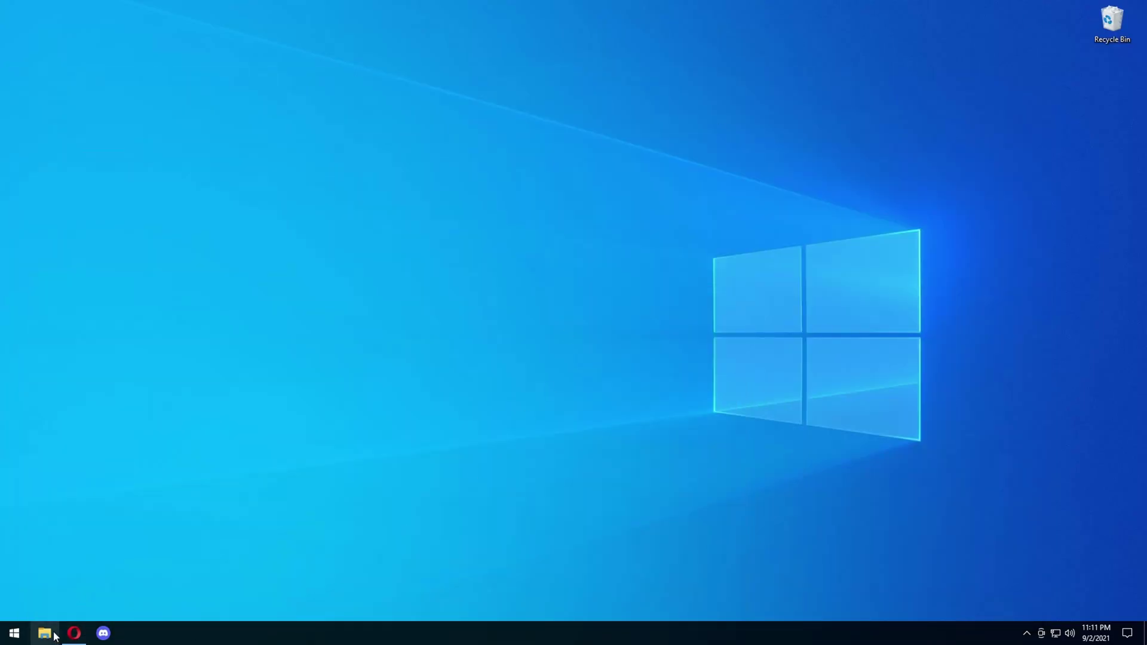
# Open the empty C:\Tweaks\TaskbarX folder in File Explorer, placed at the upper right
pyautogui.click(54, 635)
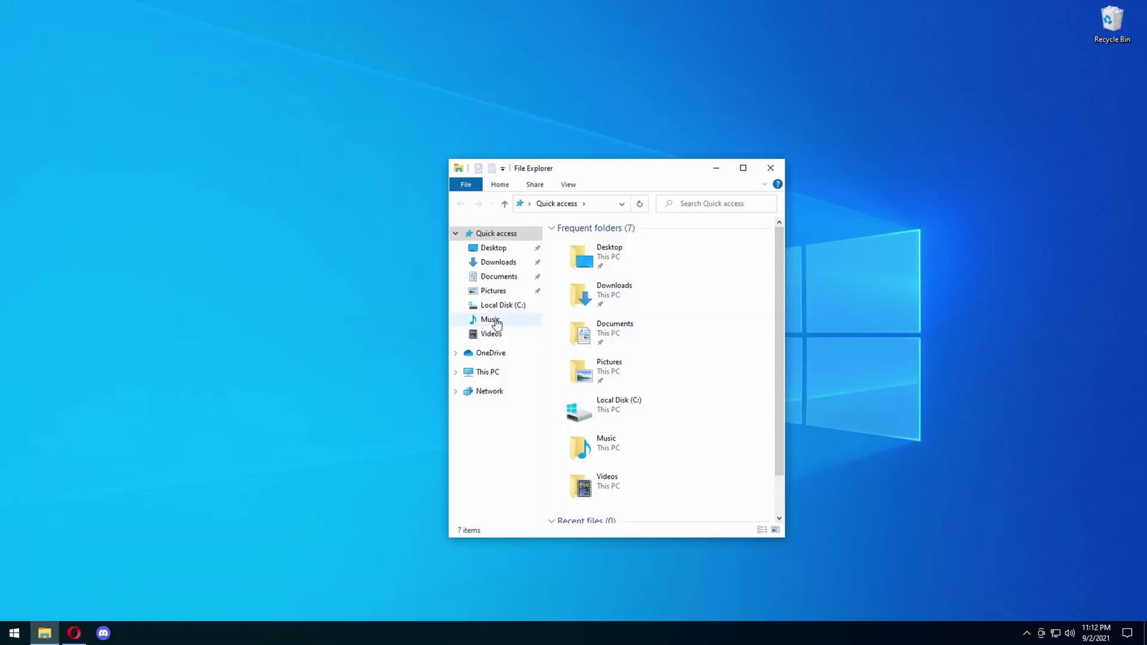
pyautogui.click(500, 305)
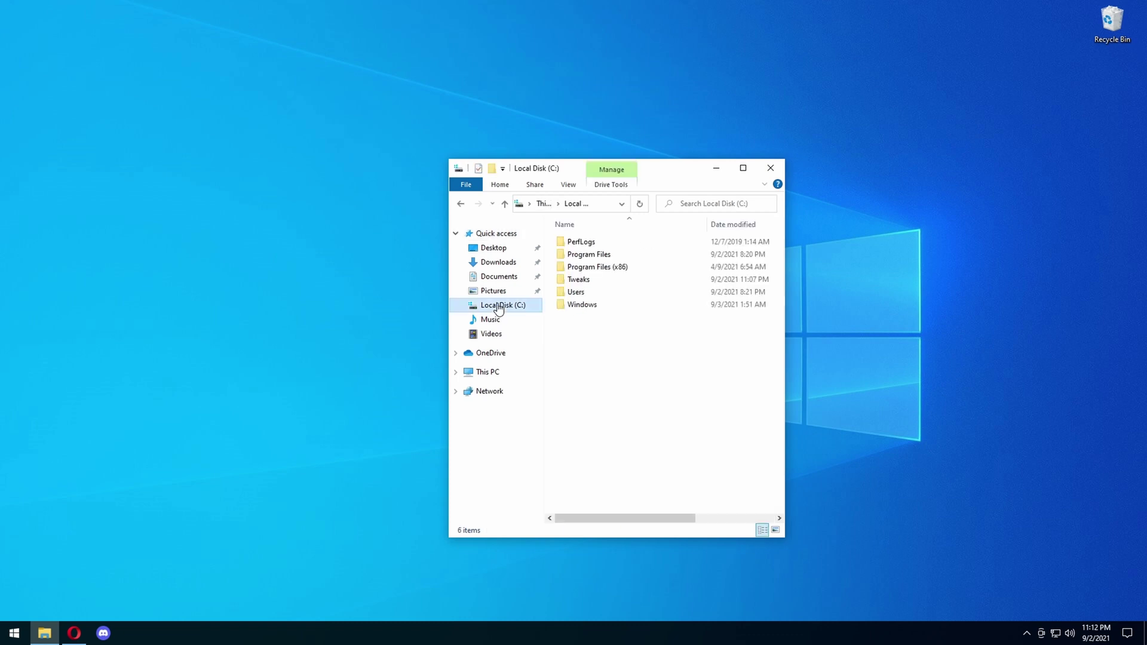
pyautogui.click(601, 284)
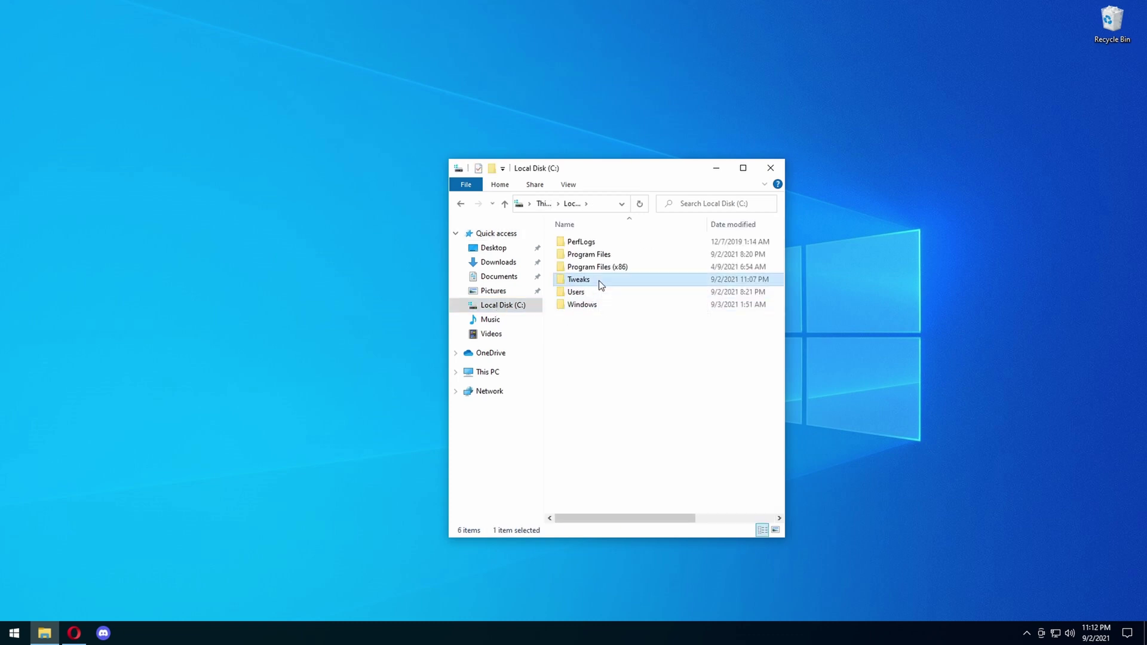
pyautogui.doubleClick(599, 281)
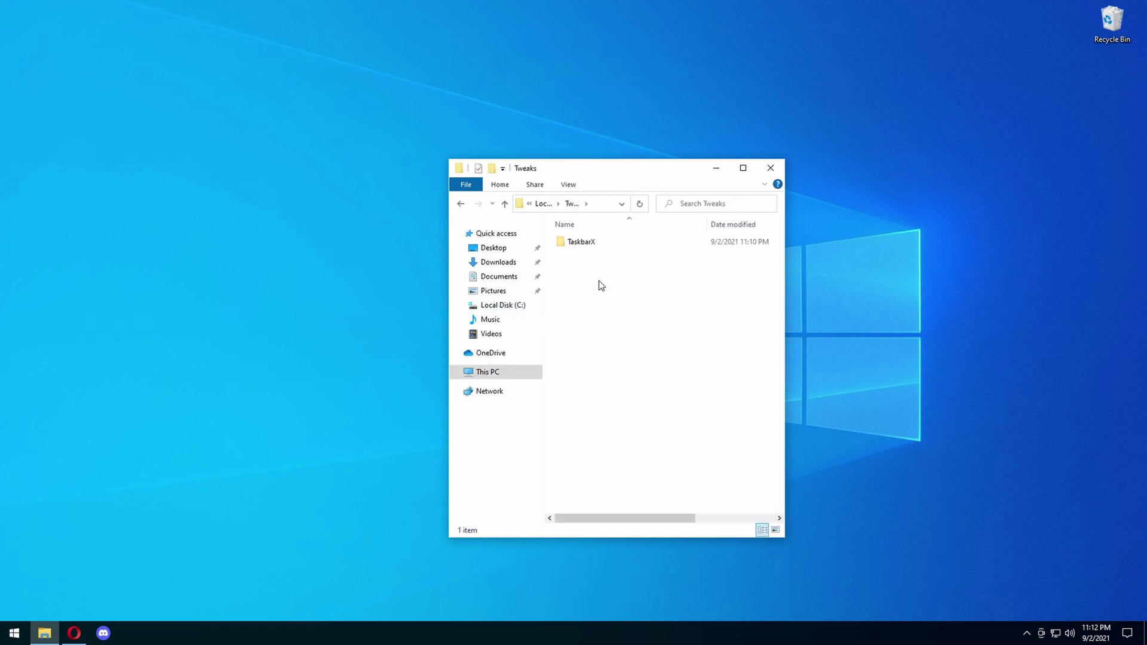
pyautogui.doubleClick(571, 243)
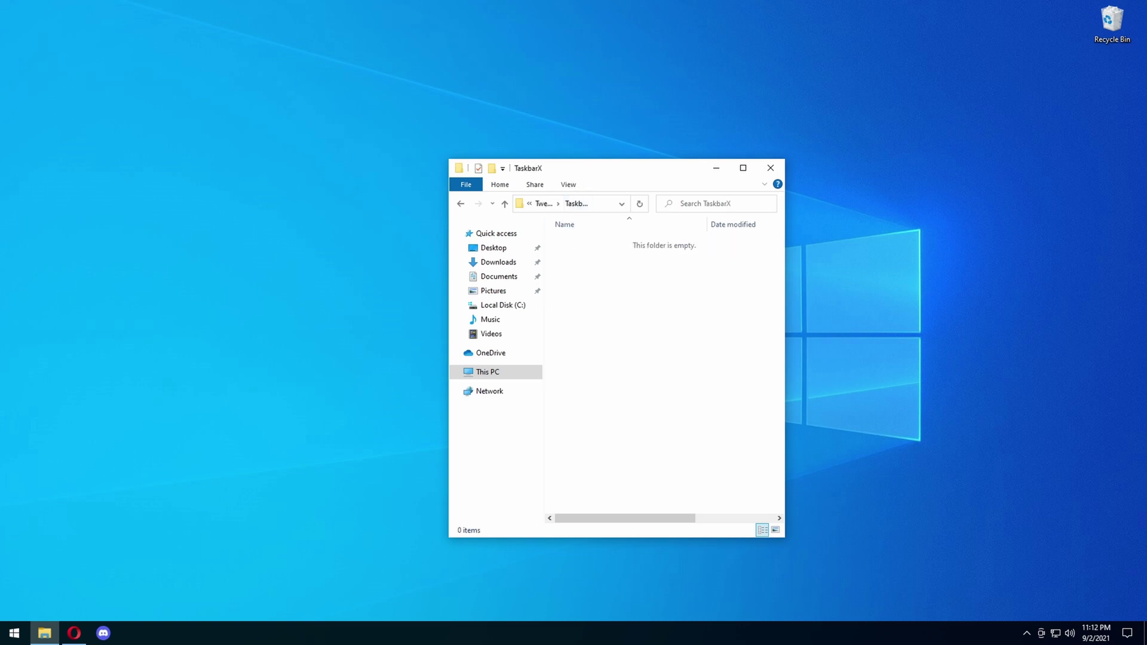
pyautogui.moveTo(581, 168); pyautogui.dragTo(827, 143)
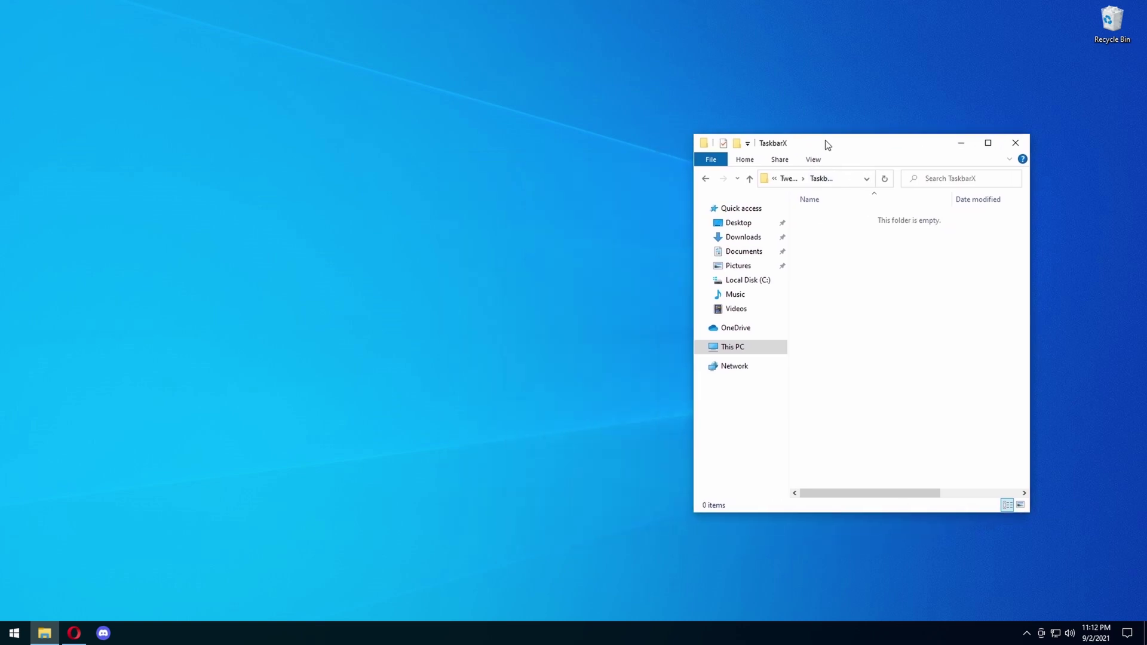
# Open a second File Explorer window showing the Downloads folder with the TaskbarX zip
pyautogui.rightClick(44, 639)
pyautogui.click(67, 565)
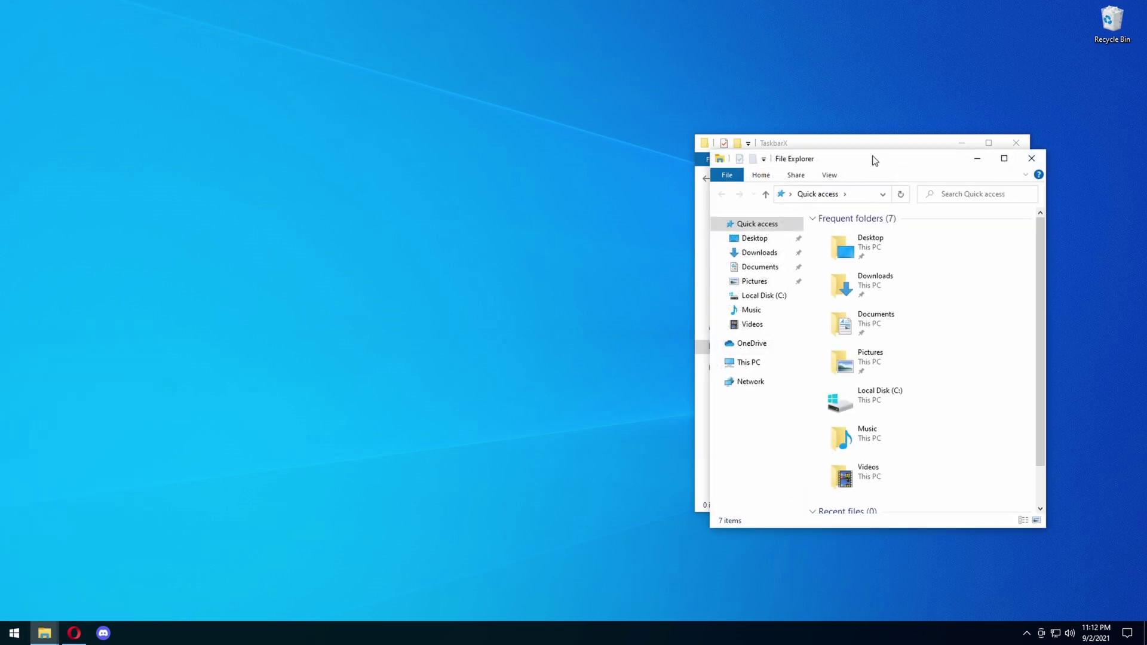
pyautogui.moveTo(874, 160); pyautogui.dragTo(429, 158)
pyautogui.click(340, 249)
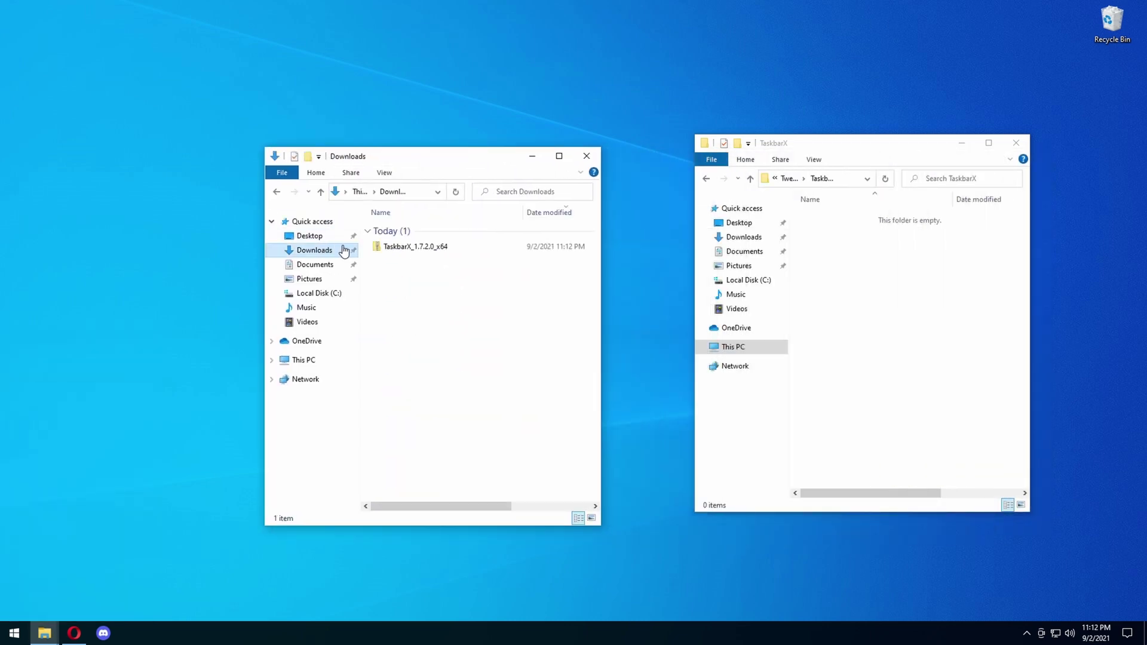
# Copy all 21 files from TaskbarX_1.7.2.0_x64.zip into C:\Tweaks\TaskbarX and close the zip window
pyautogui.doubleClick(403, 247)
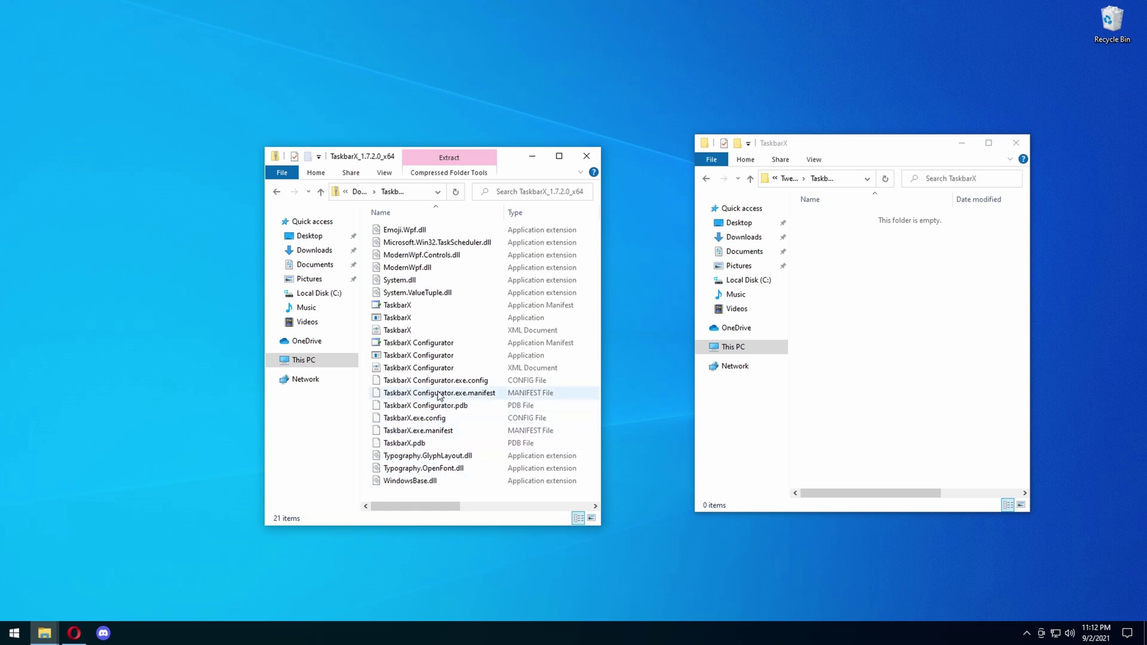
pyautogui.hotkey('ctrl', 'a')
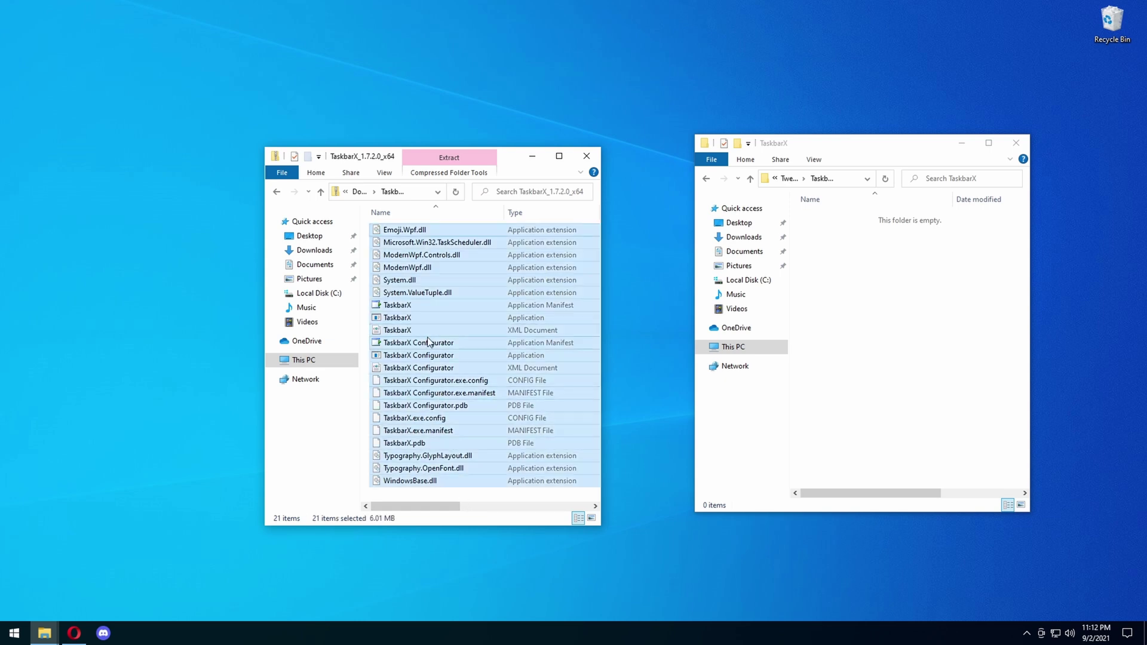
pyautogui.click(875, 375)
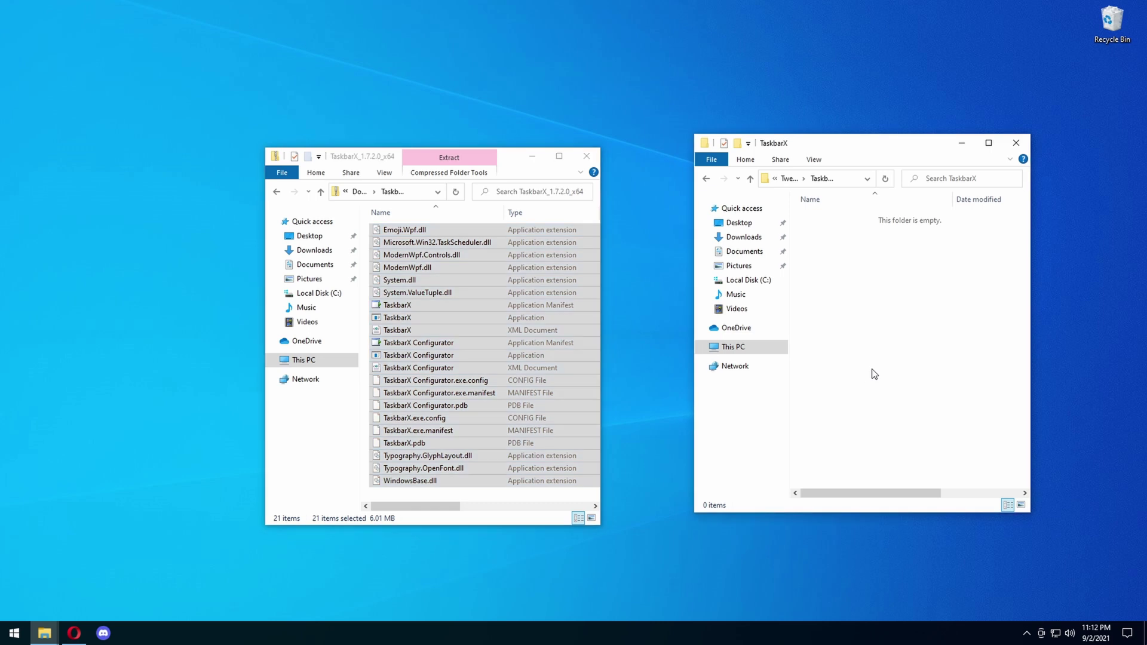
pyautogui.hotkey('ctrl', 'v')
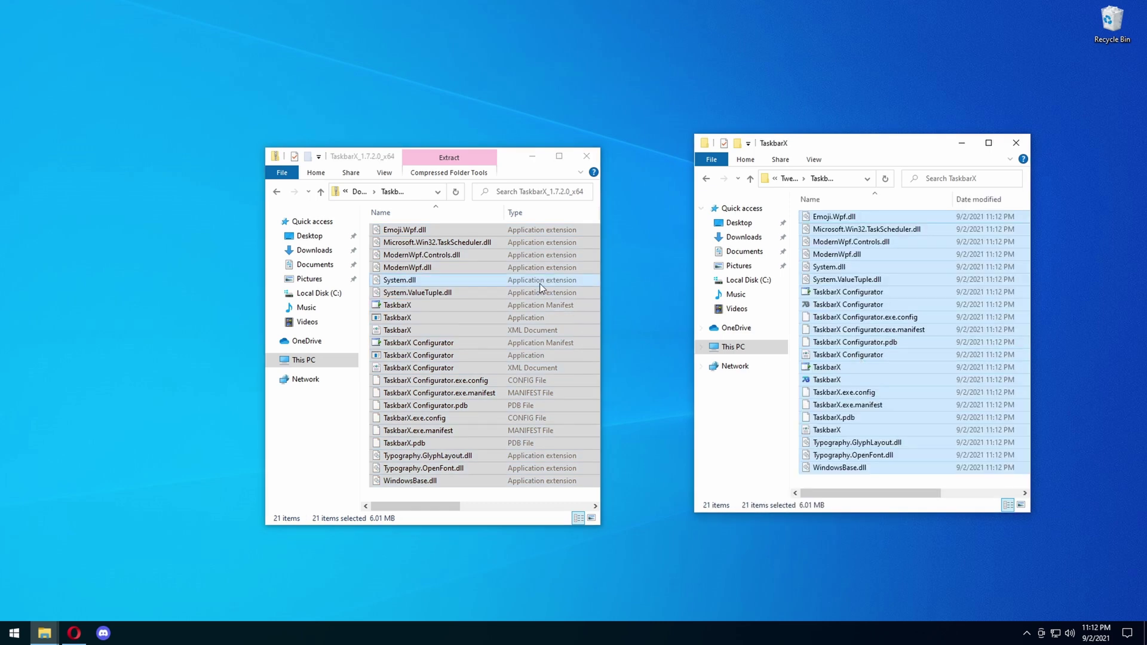
pyautogui.click(587, 157)
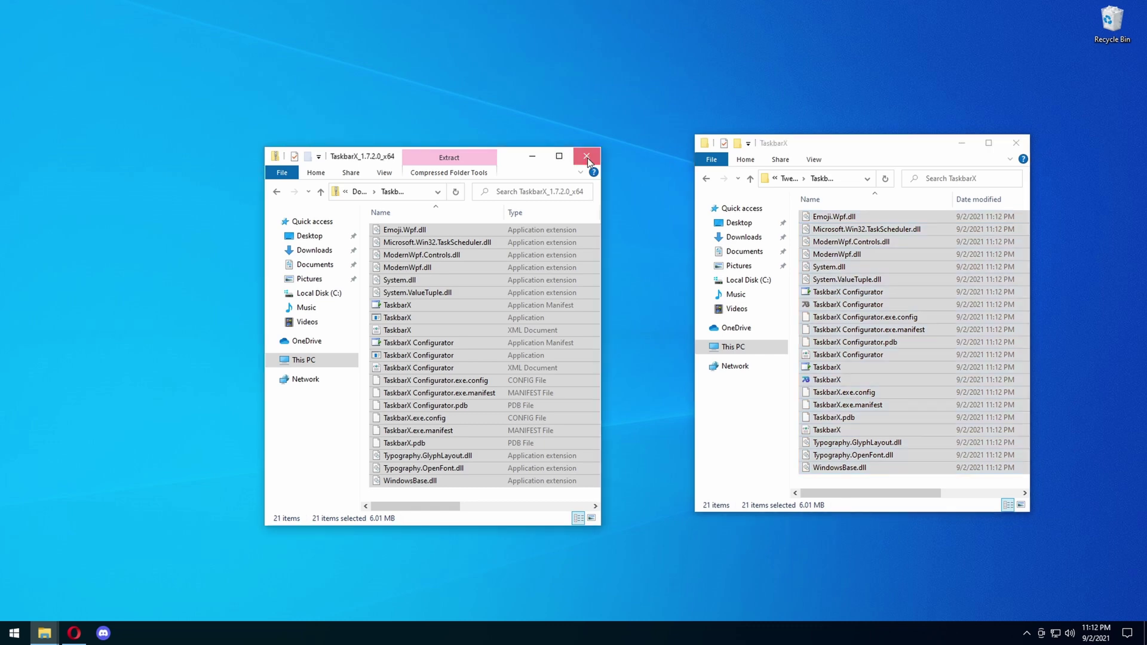
pyautogui.click(586, 156)
pyautogui.moveTo(807, 146); pyautogui.dragTo(499, 152)
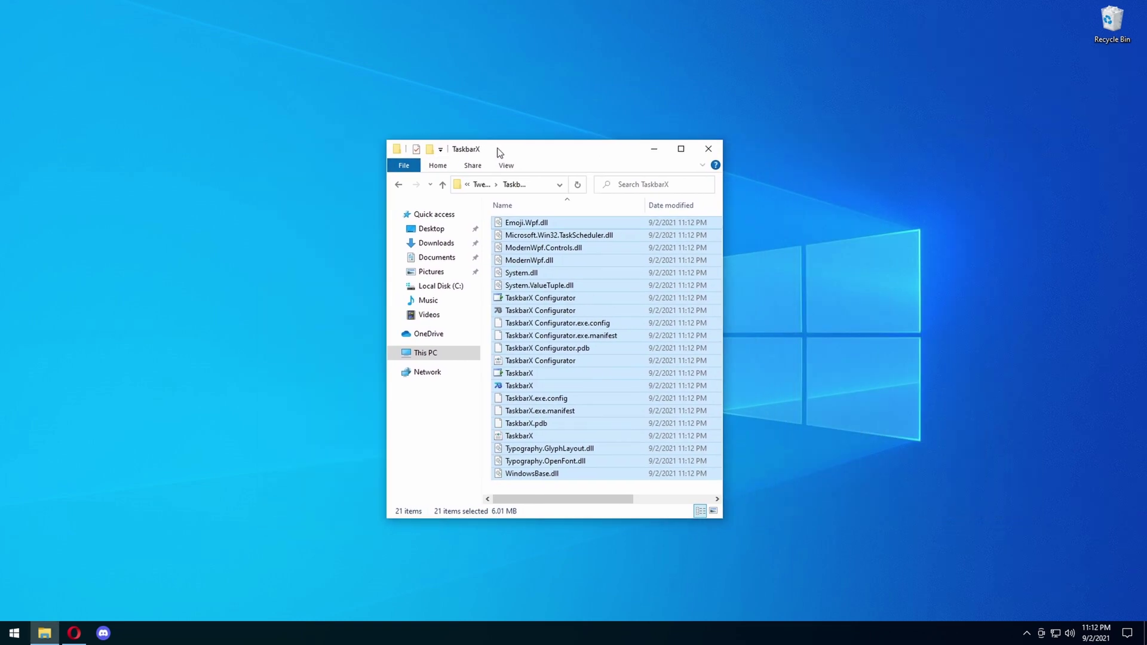
# Launch TaskbarX Configurator from C:\Tweaks\TaskbarX, choosing Run anyway at the SmartScreen warning
pyautogui.click(418, 463)
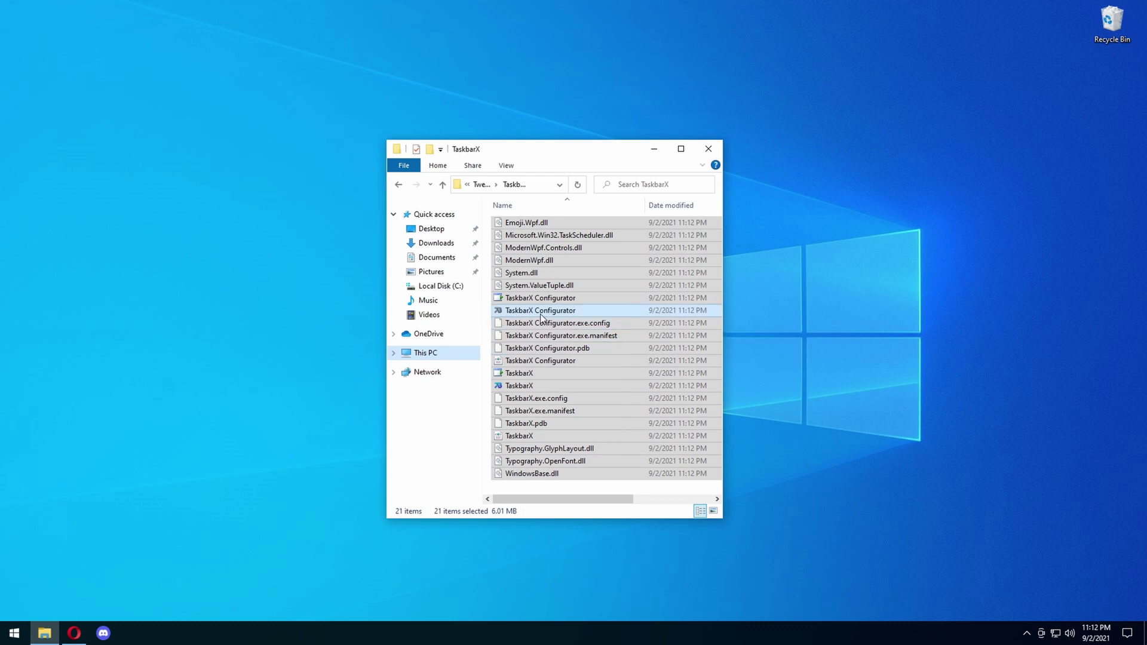
pyautogui.doubleClick(510, 311)
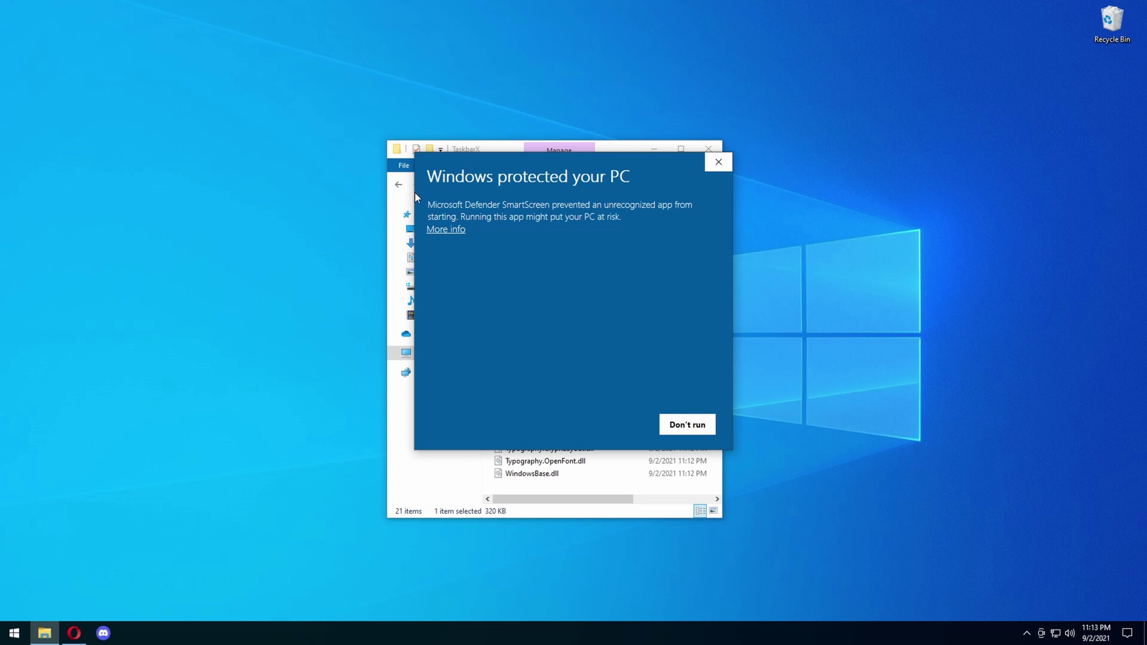
pyautogui.click(446, 231)
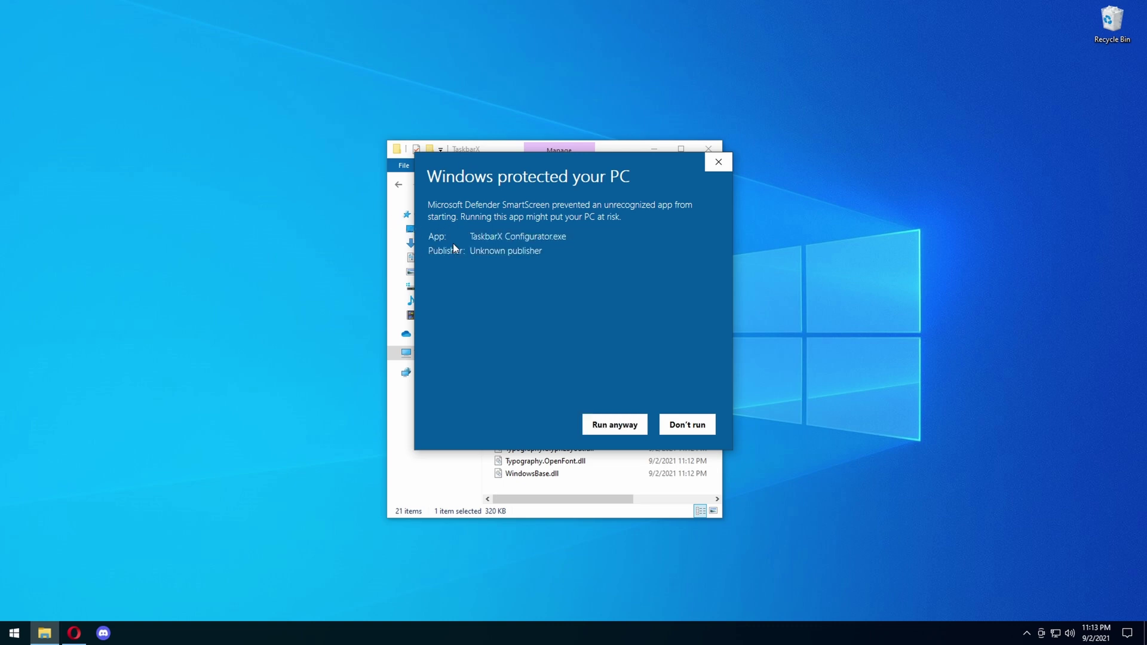
pyautogui.click(616, 423)
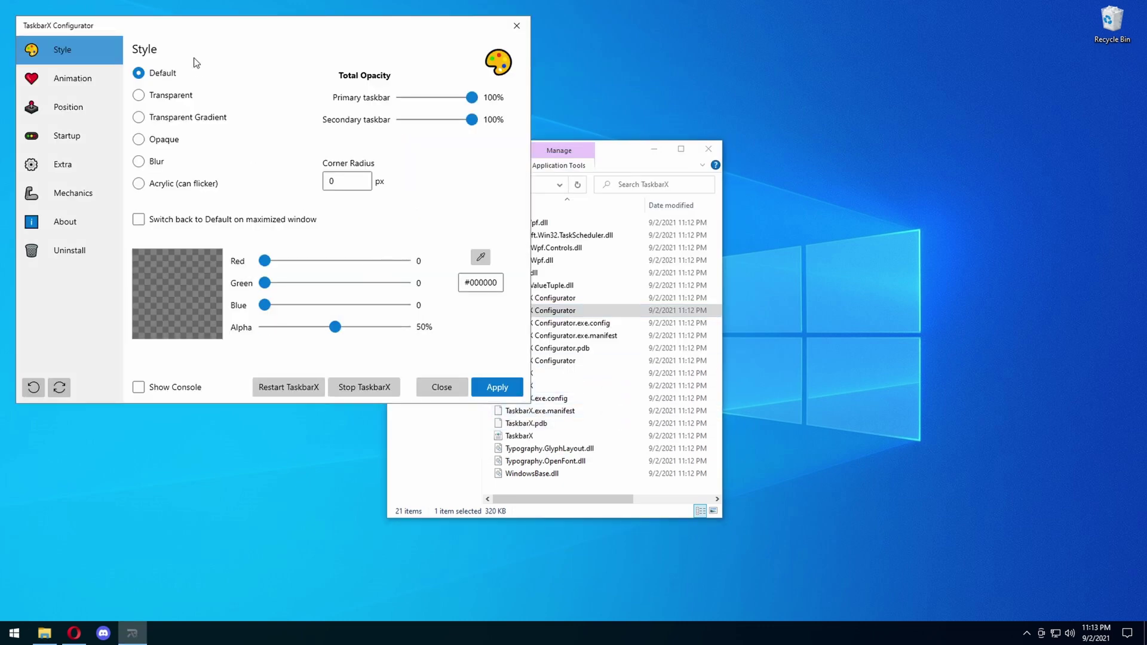
# Apply the Transparent, Acrylic and Blur taskbar styles in turn, then reselect Transparent
pyautogui.moveTo(378, 100); pyautogui.dragTo(482, 183)
pyautogui.click(425, 249)
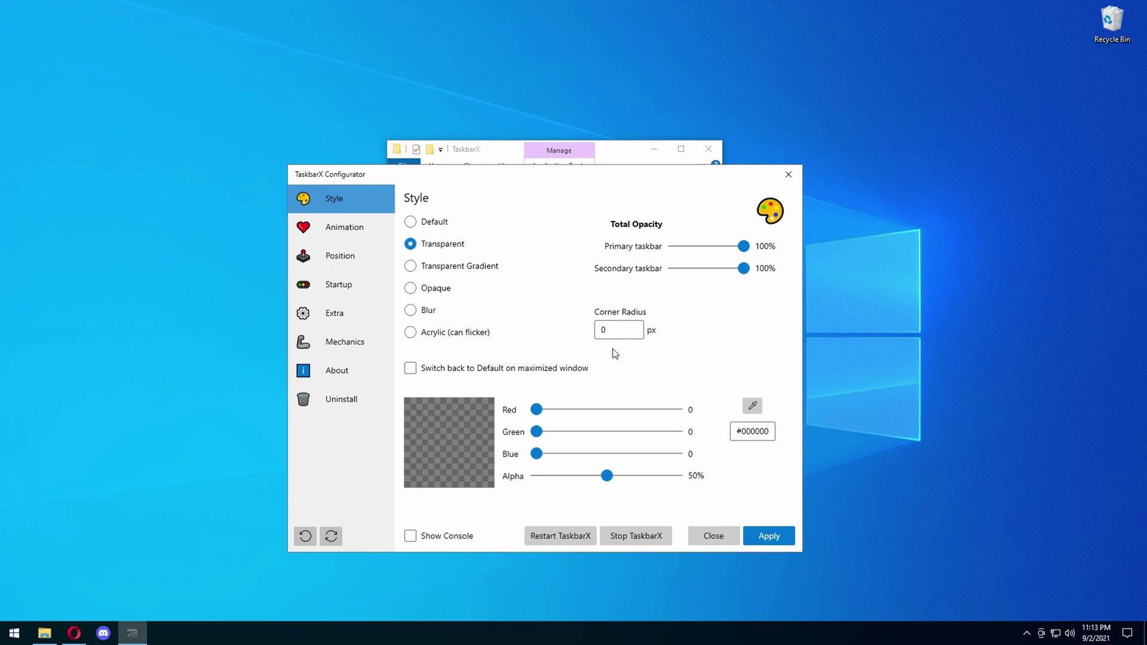
pyautogui.click(768, 534)
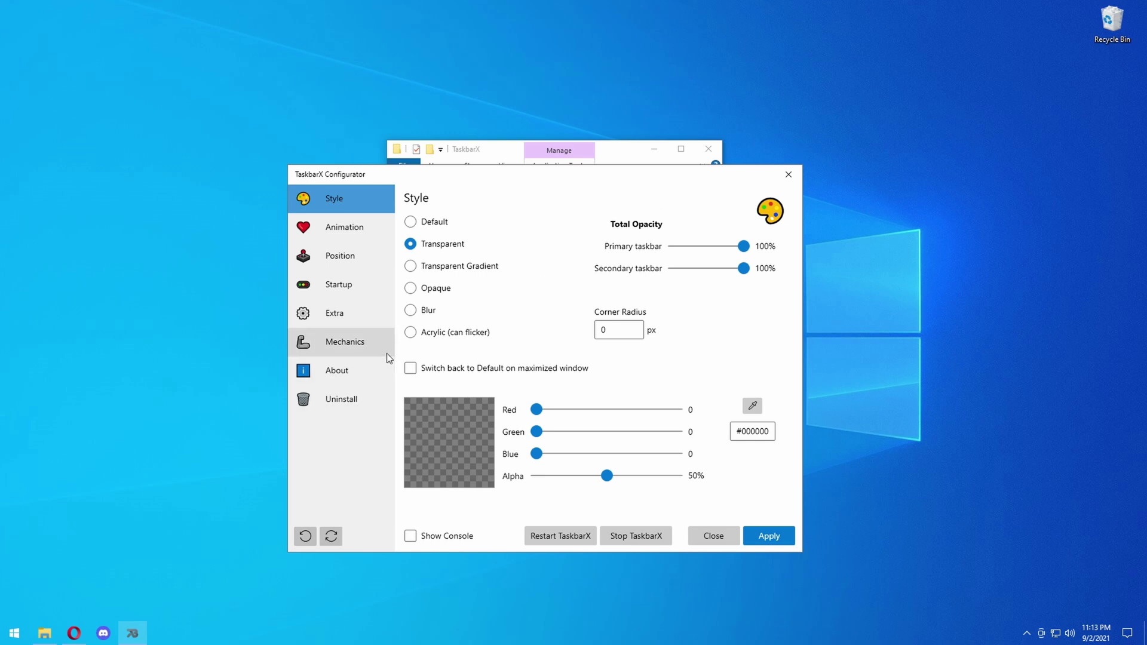
pyautogui.click(433, 335)
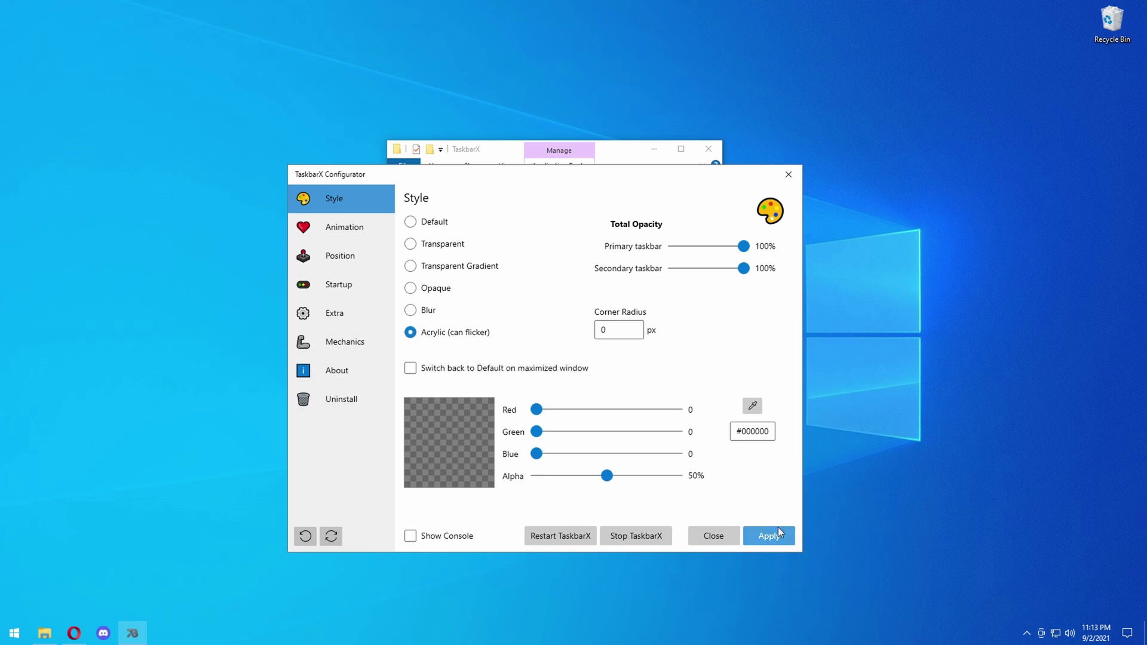
pyautogui.click(778, 526)
pyautogui.click(418, 310)
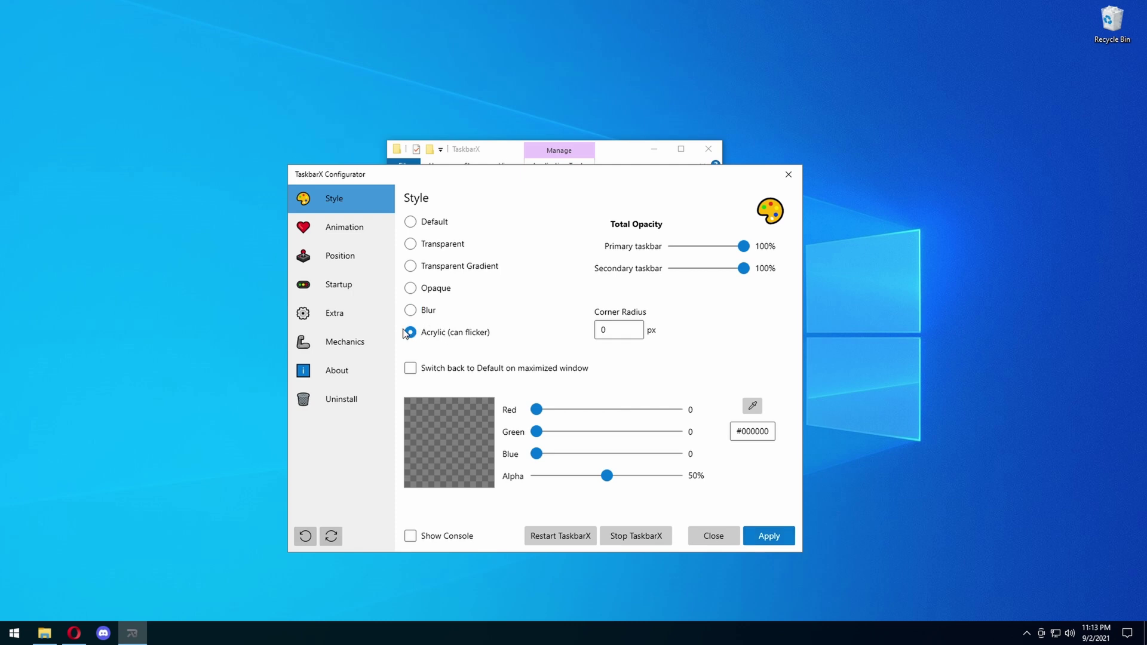
pyautogui.click(768, 536)
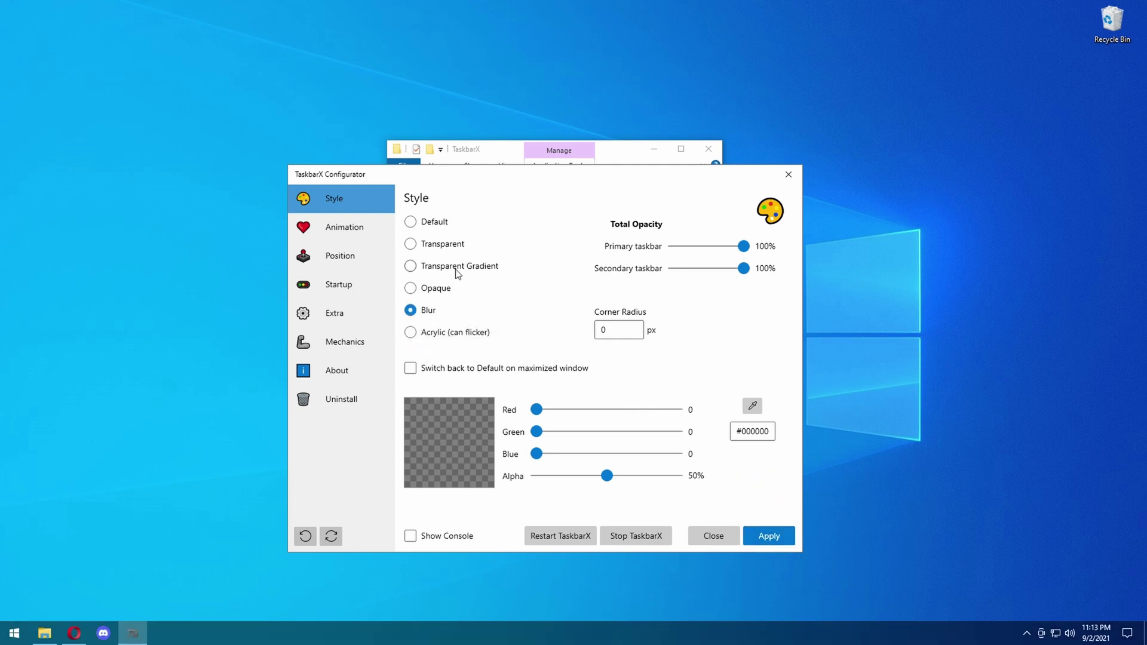
pyautogui.click(439, 244)
# Preview the sineeaseinout animation style and restart TaskbarX to apply it
pyautogui.click(354, 231)
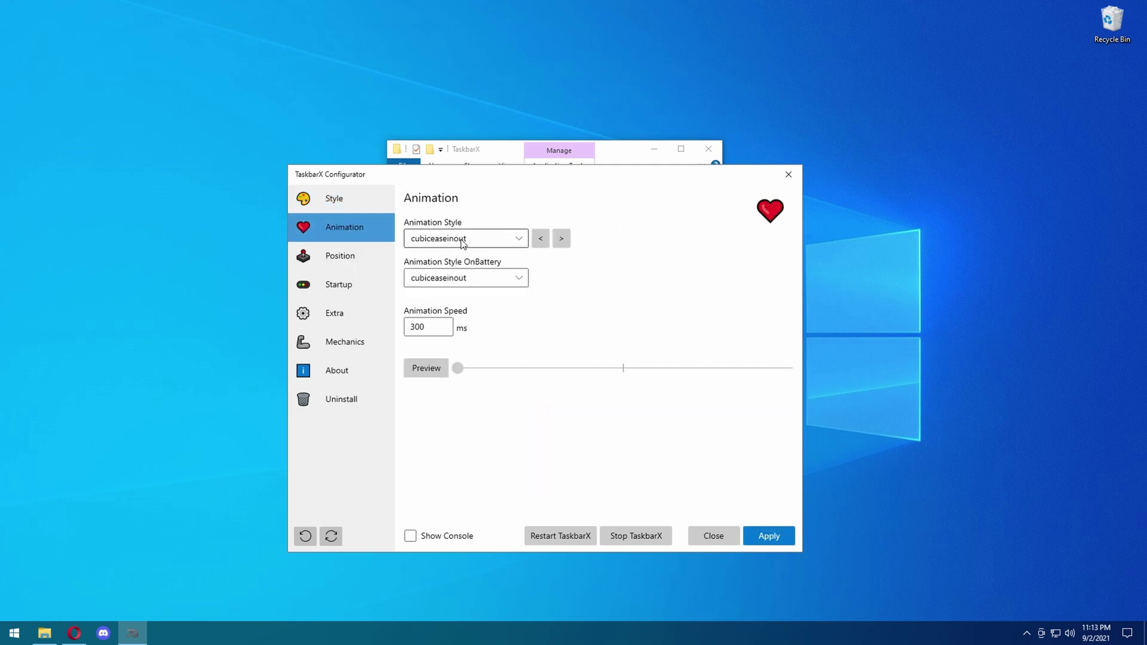
pyautogui.click(437, 370)
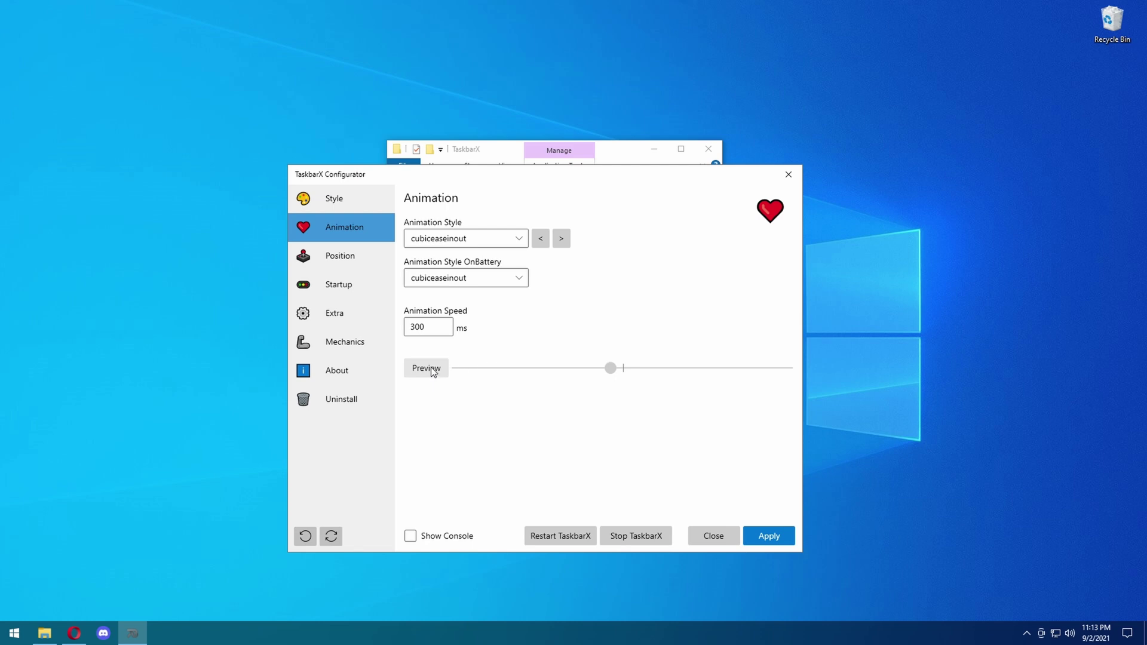
pyautogui.click(471, 239)
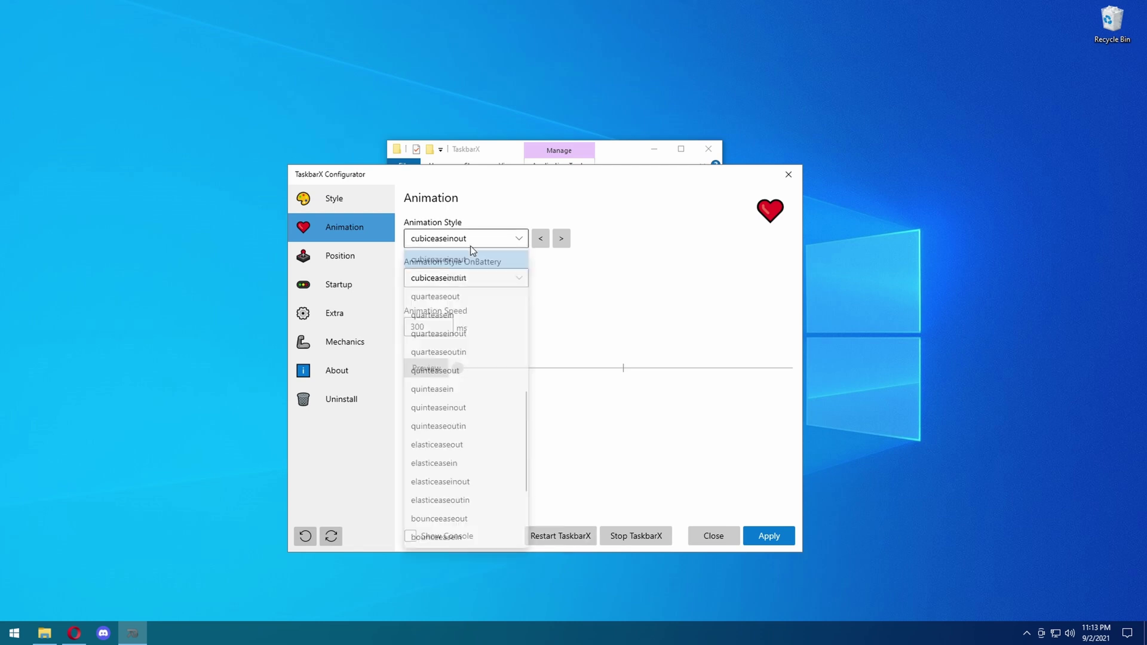
pyautogui.scroll(1, 463, 263)
pyautogui.click(451, 280)
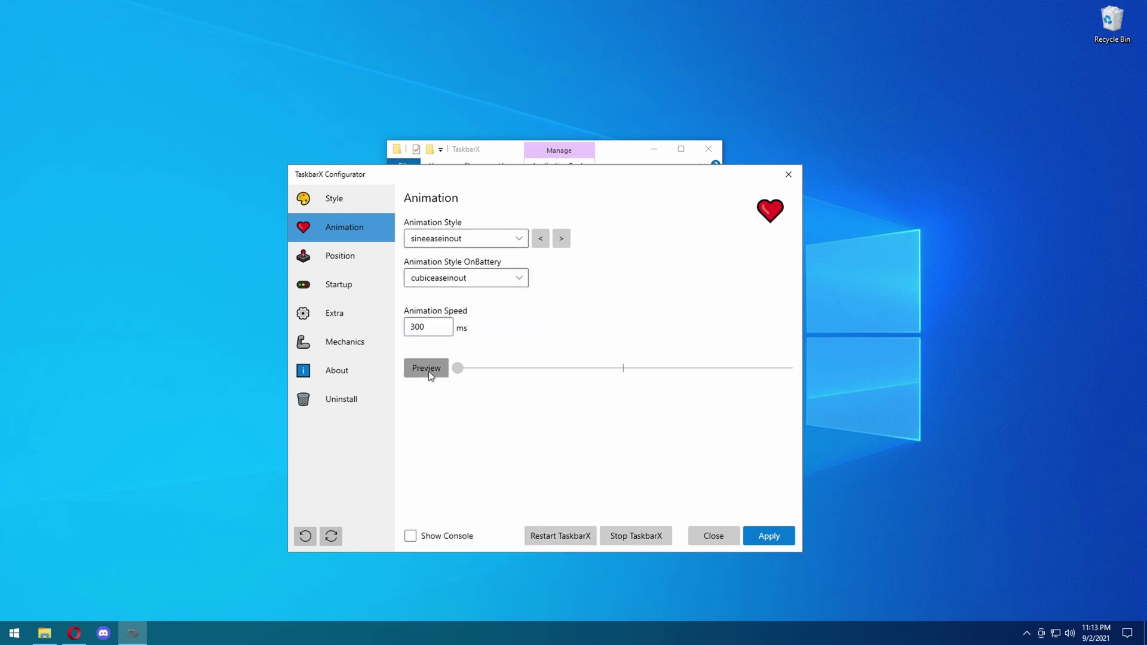
pyautogui.click(428, 368)
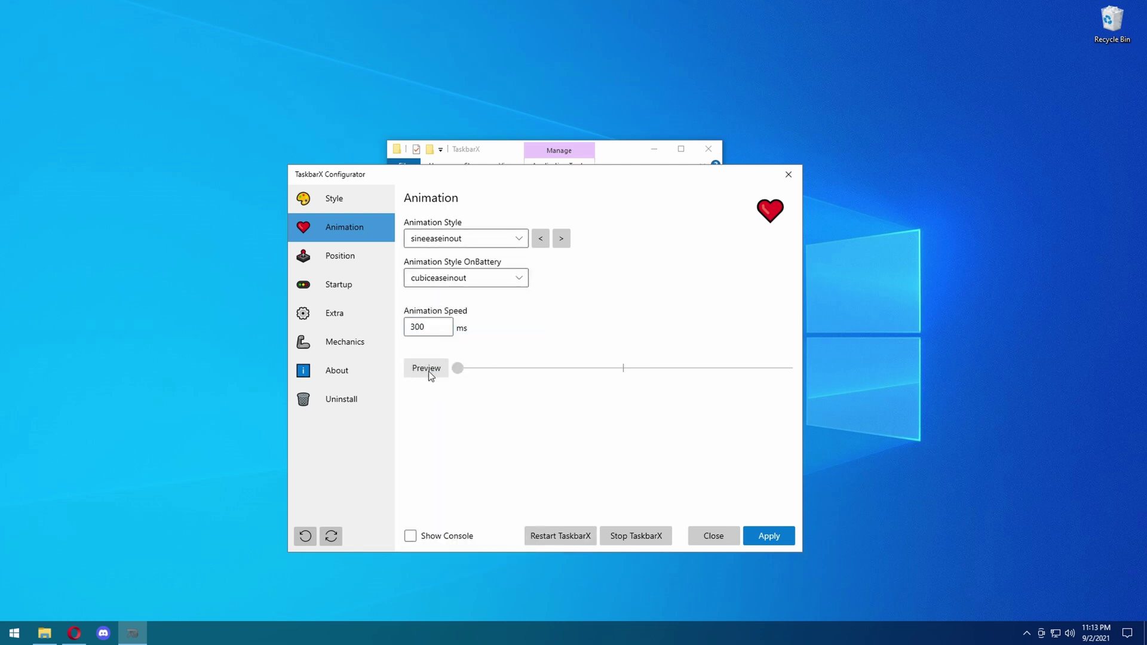
pyautogui.click(566, 535)
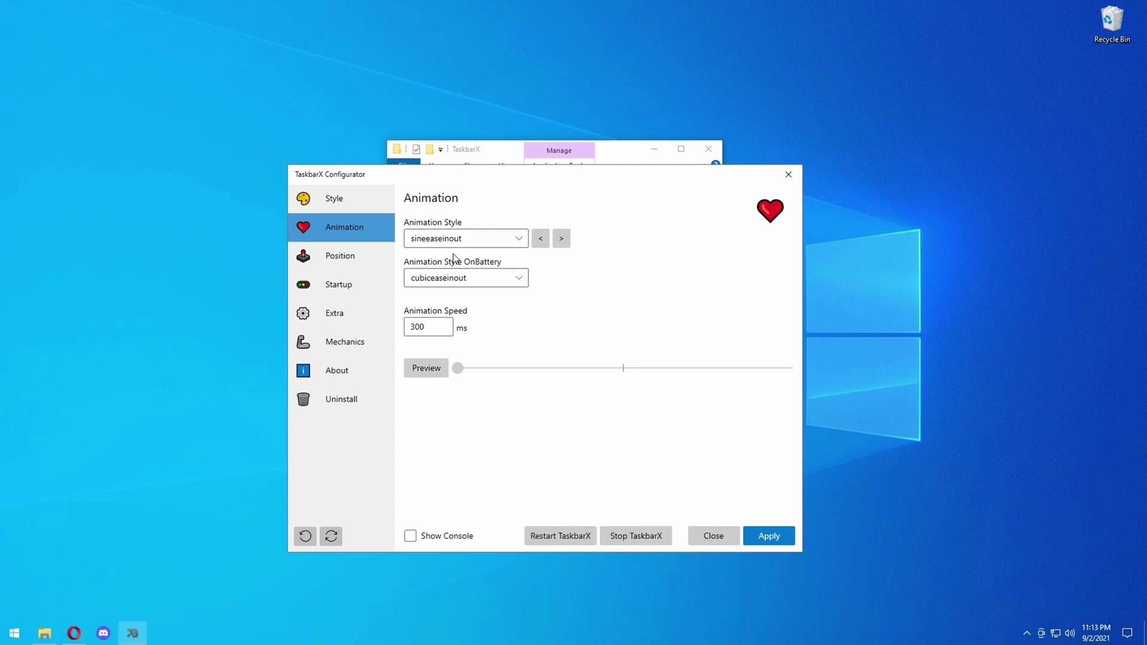
# Change the animation style to circeaseoutin
pyautogui.click(451, 239)
pyautogui.scroll(5, 443, 281)
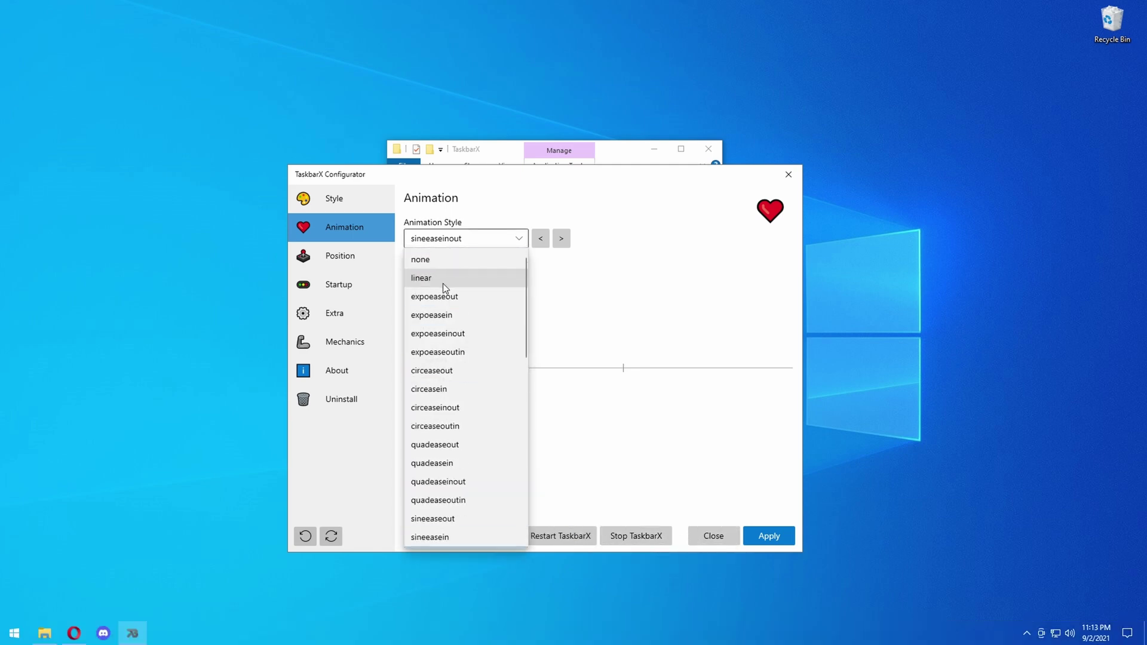
pyautogui.click(449, 426)
# Review the 0 px taskbar Position offsets, then show the Startup Taskschedule settings
pyautogui.click(325, 257)
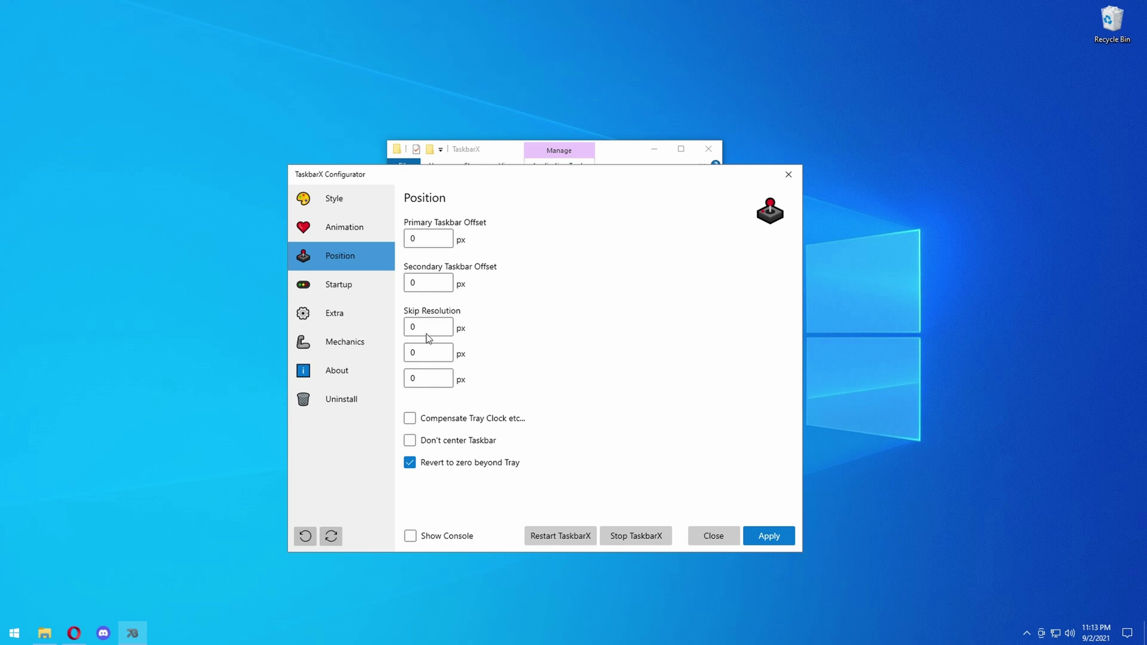
pyautogui.moveTo(418, 292)
pyautogui.click(340, 285)
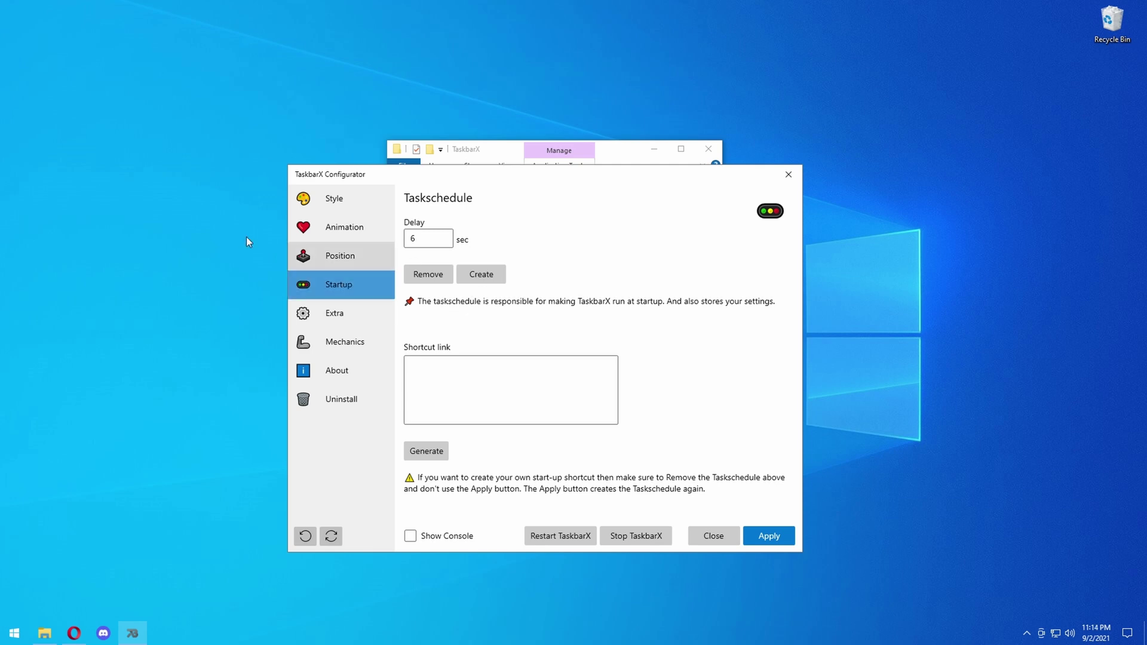
# Disable the Update entry on Task Manager's Startup tab, then close Task Manager
pyautogui.rightClick(283, 635)
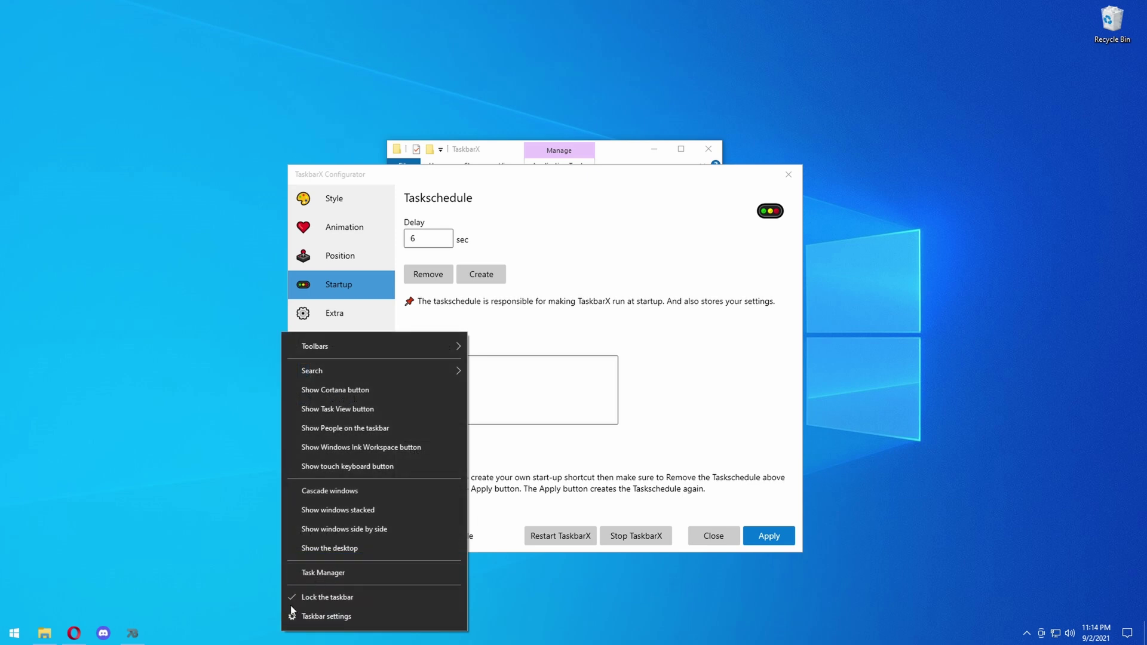
pyautogui.click(323, 575)
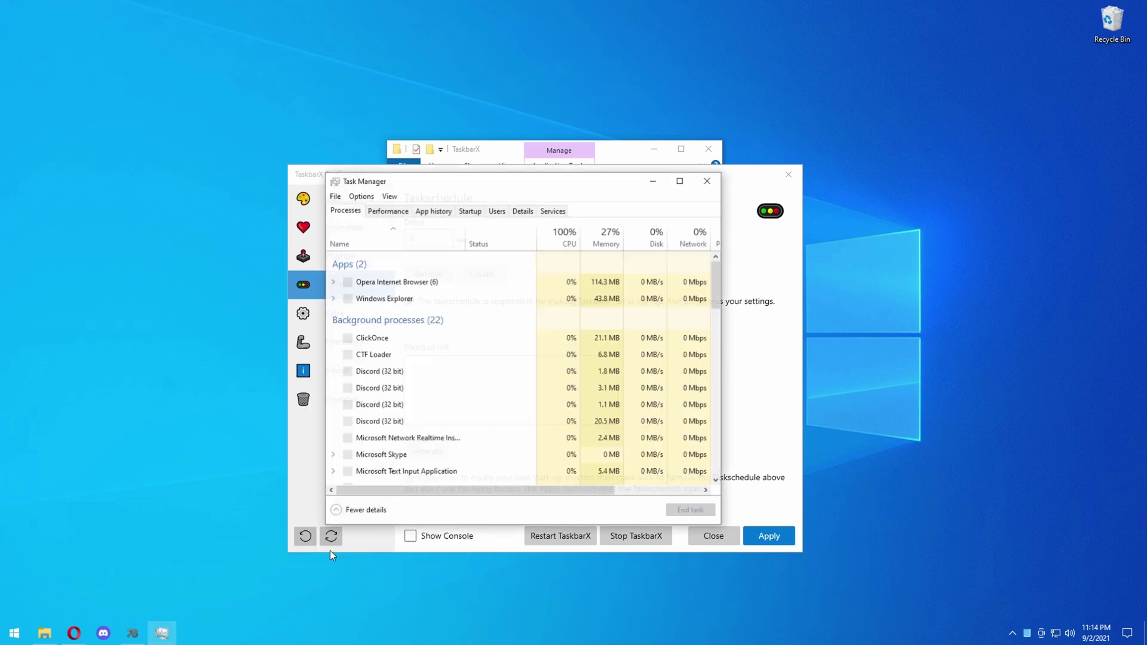
pyautogui.click(471, 211)
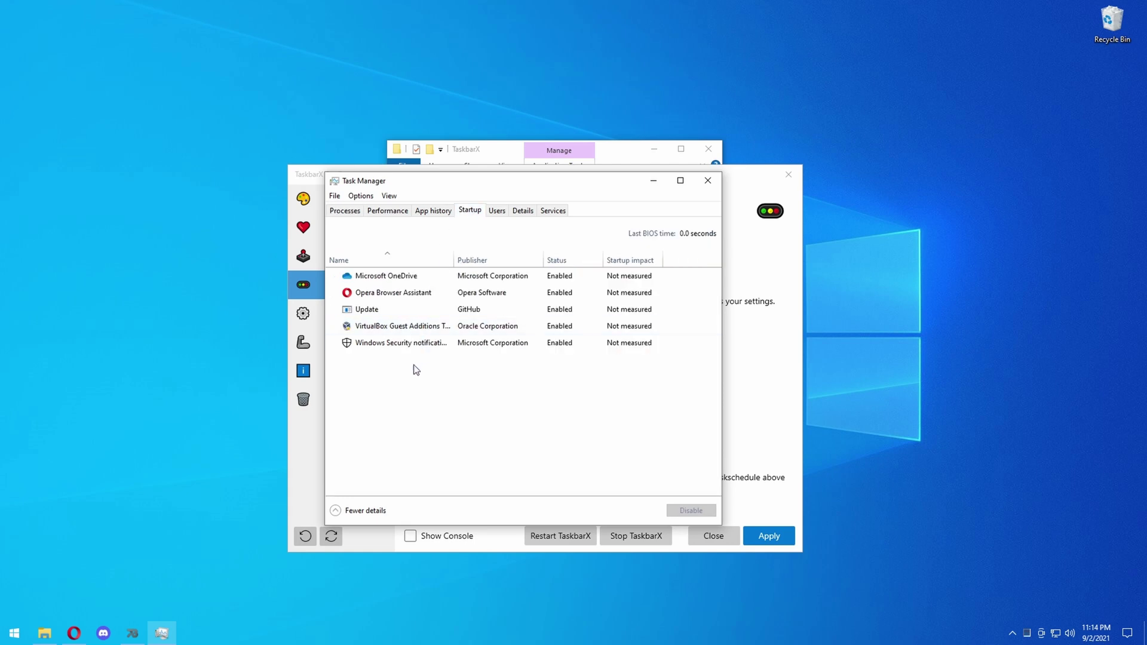
pyautogui.moveTo(467, 189); pyautogui.dragTo(673, 180)
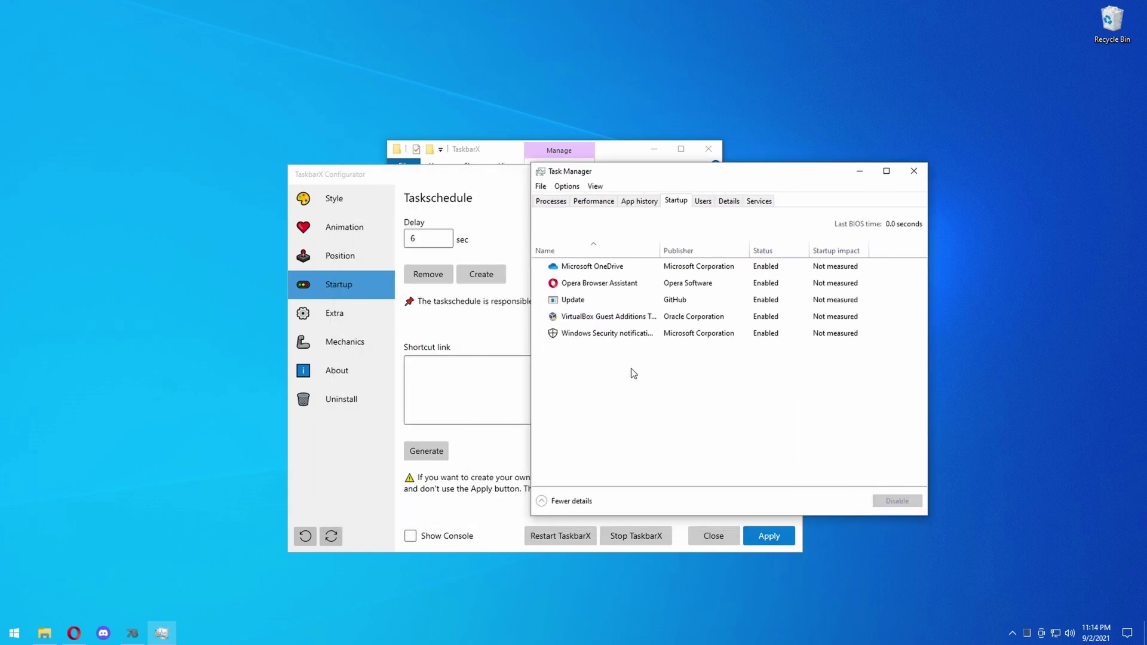
pyautogui.rightClick(749, 302)
pyautogui.click(764, 309)
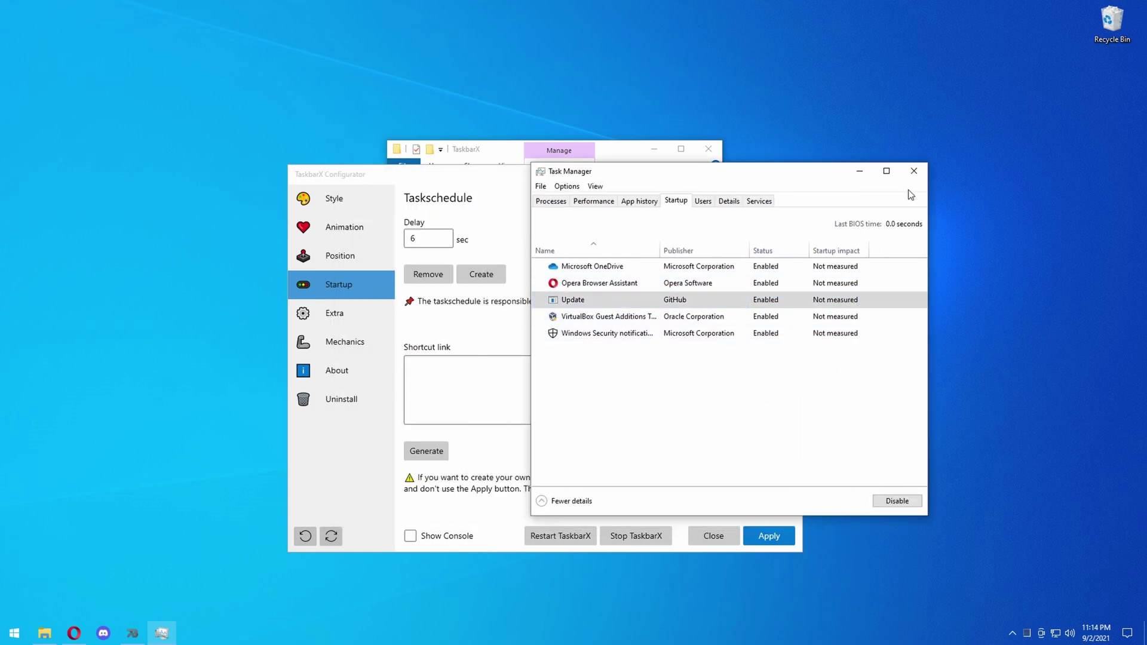
pyautogui.click(913, 172)
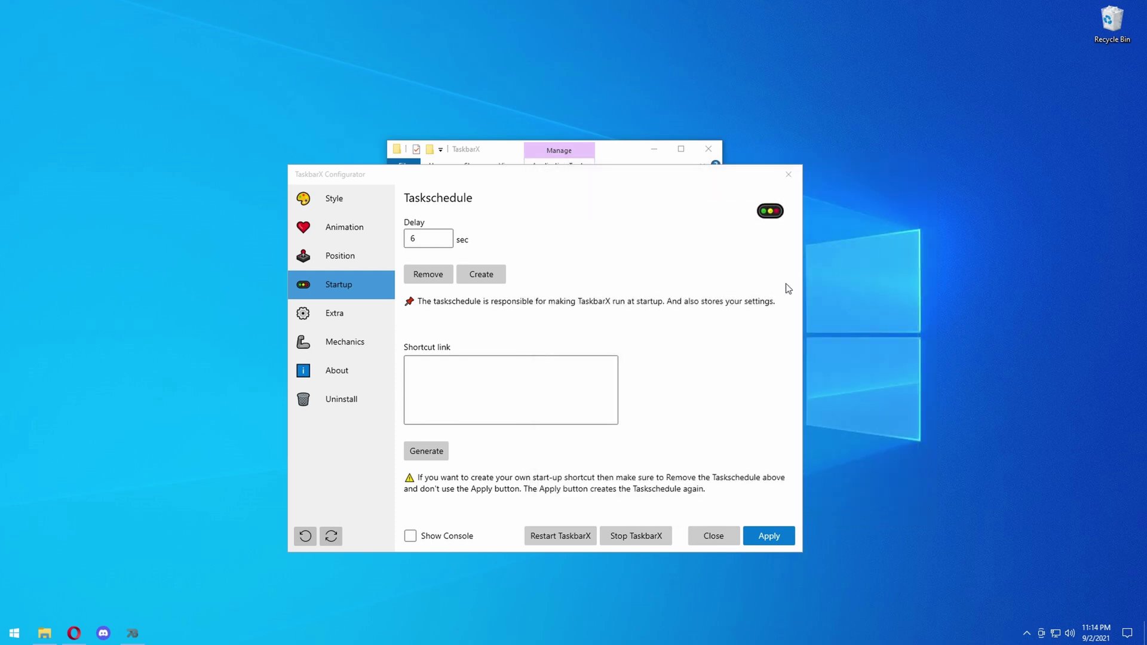
# Browse the Extra options, then view Mechanics with both refresh rates at 400 ms
pyautogui.click(335, 311)
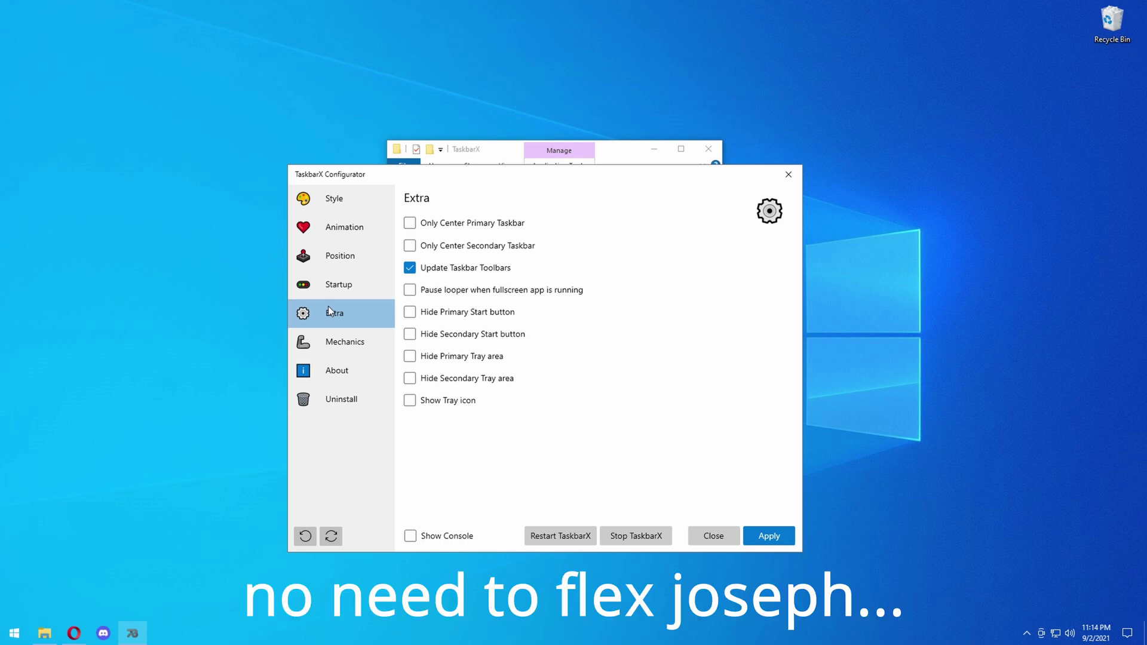
pyautogui.click(345, 344)
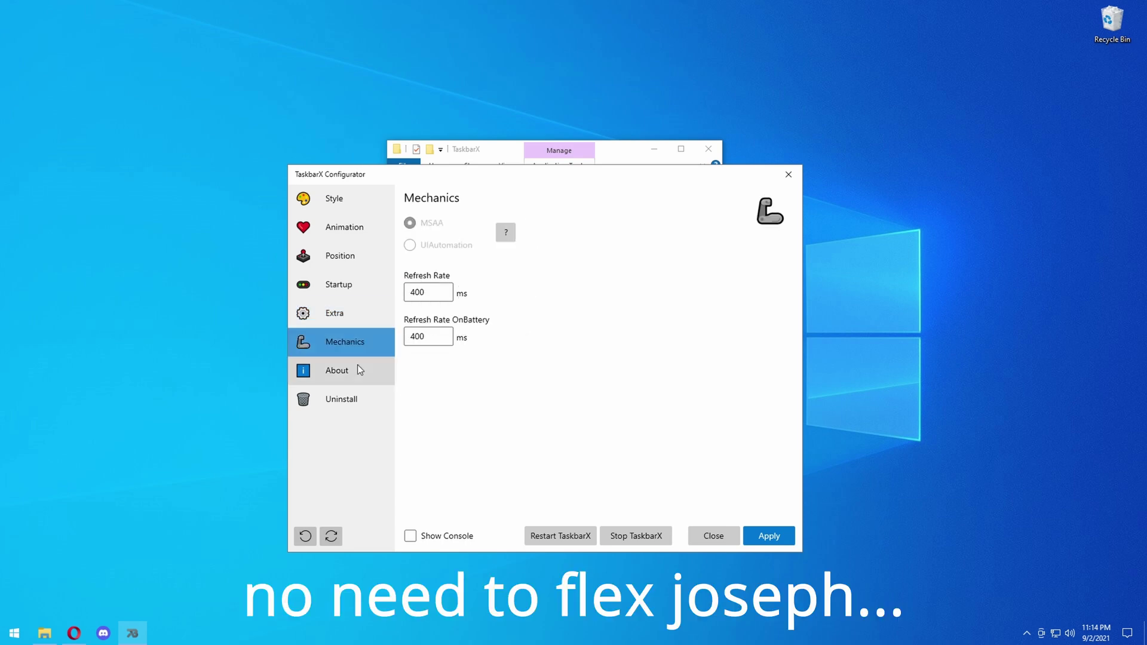
pyautogui.moveTo(432, 294)
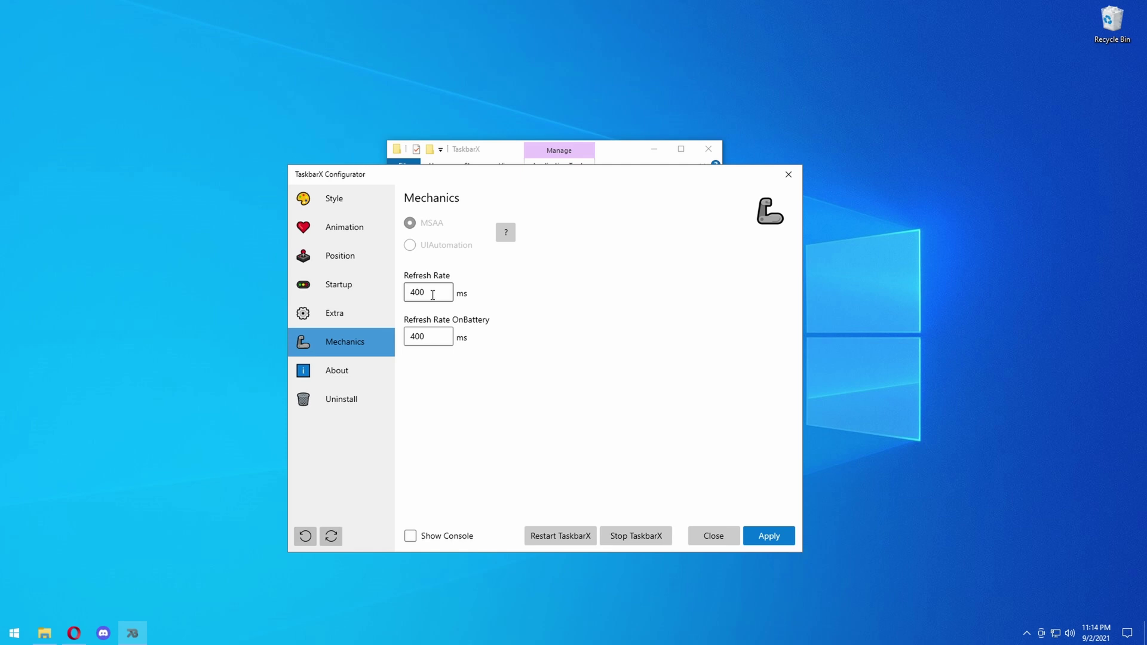
# Check that version 1.7.2.0 is up to date, apply the settings, and close the configurator and folder window
pyautogui.click(338, 380)
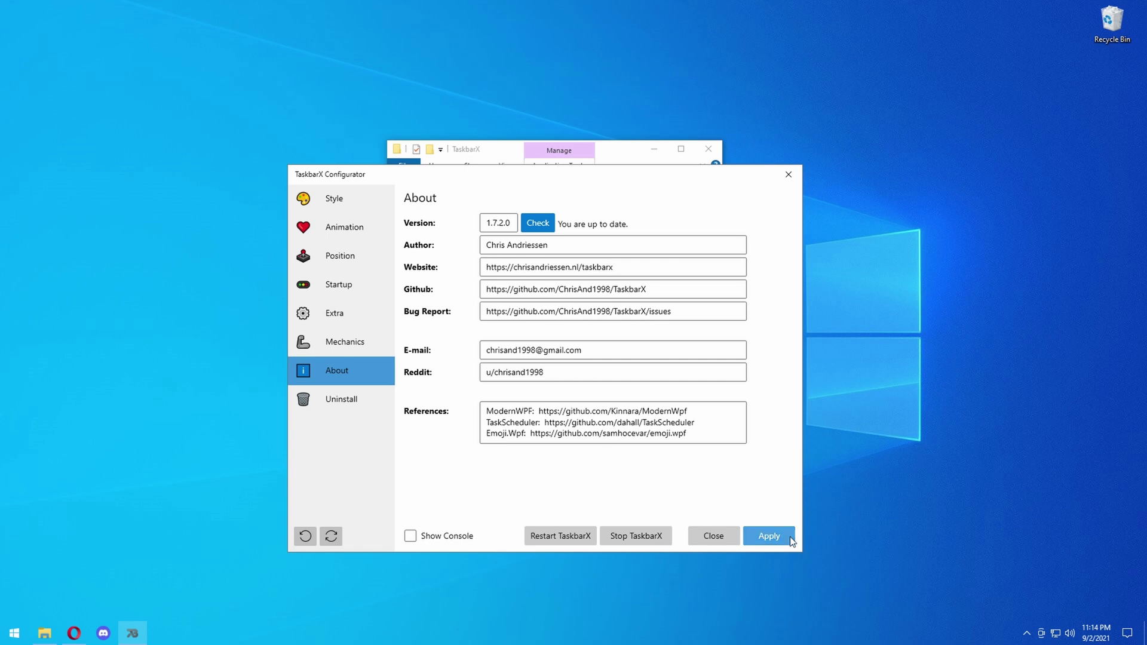
pyautogui.click(769, 536)
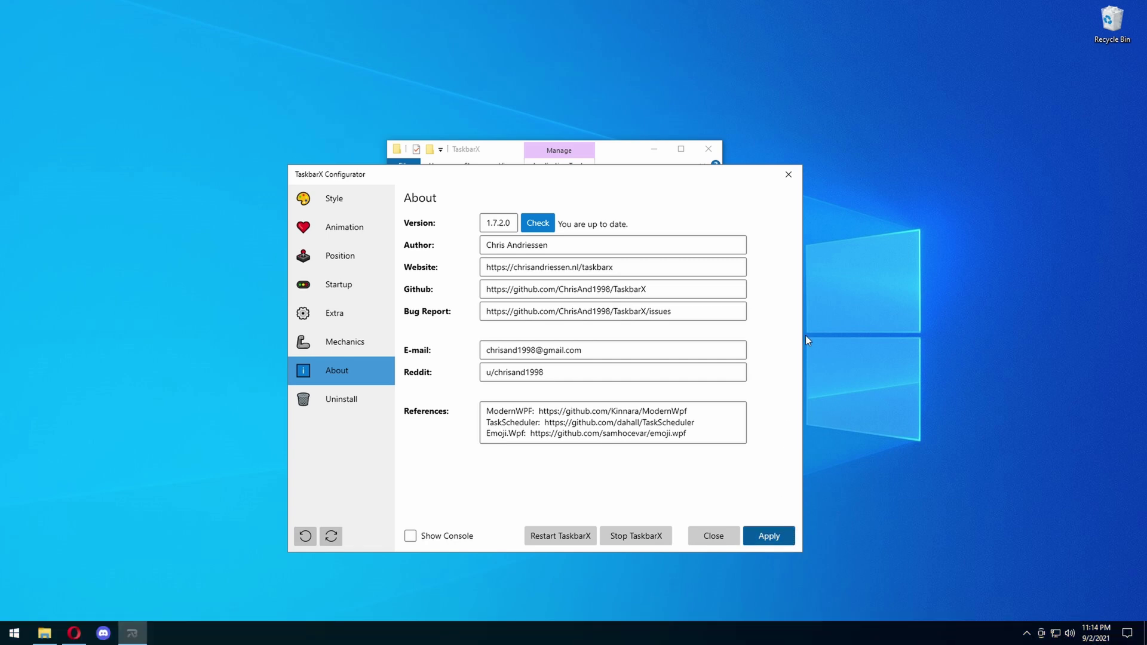
pyautogui.click(789, 175)
pyautogui.click(705, 149)
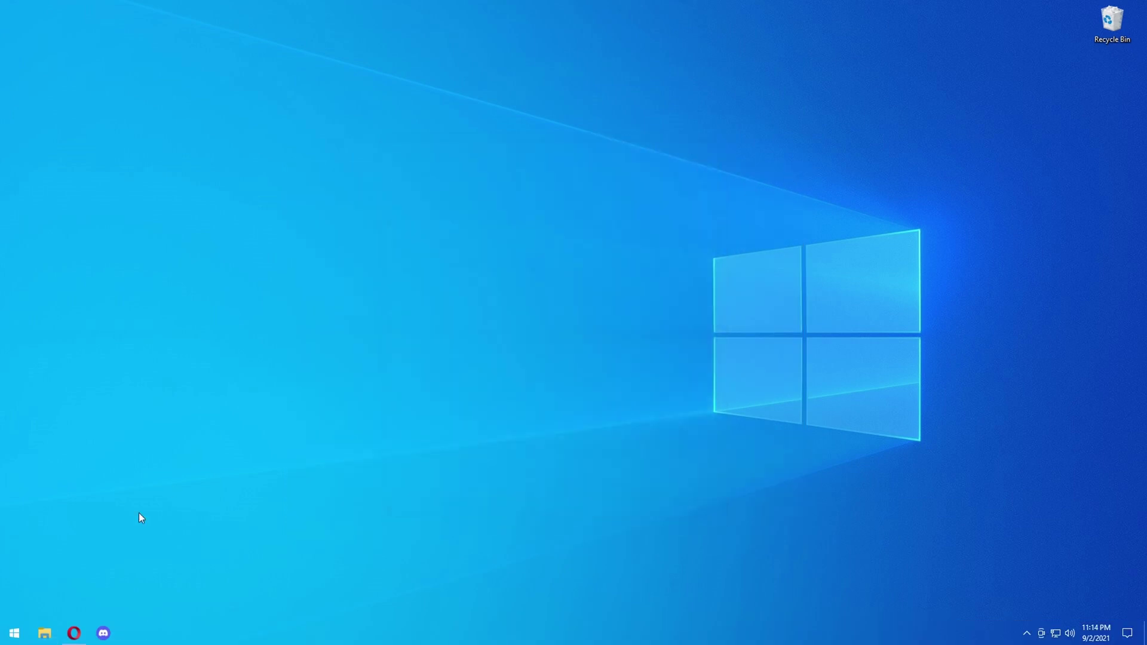
# Browse a new File Explorer window to C:\Tweaks\TaskbarX and relaunch TaskbarX Configurator from there
pyautogui.click(45, 633)
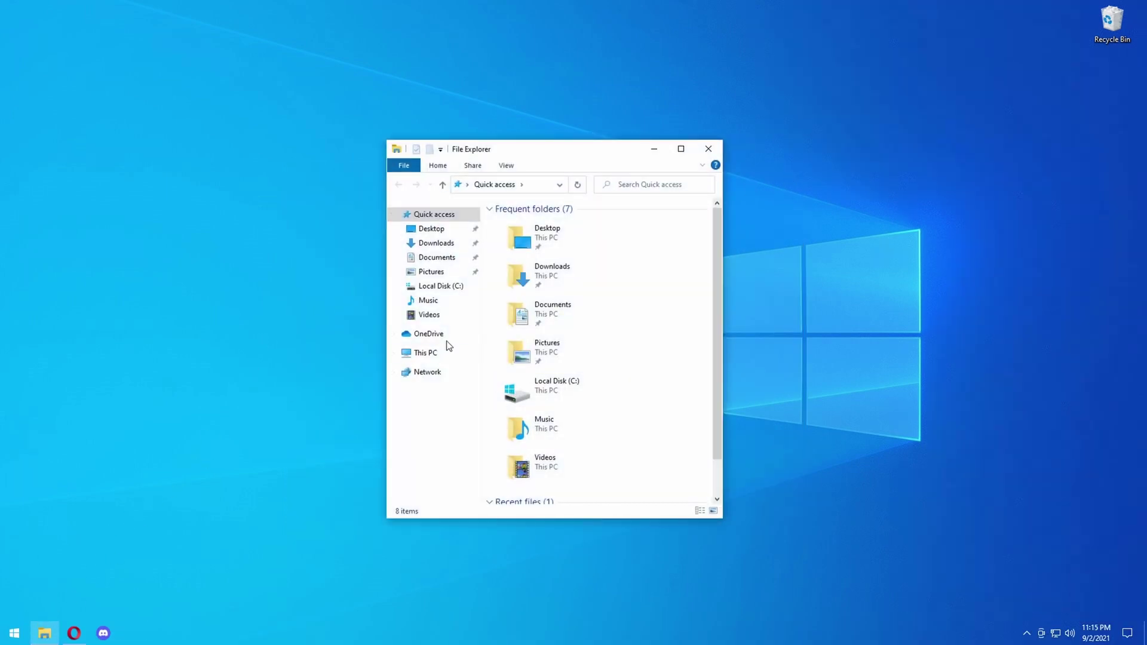
pyautogui.doubleClick(545, 395)
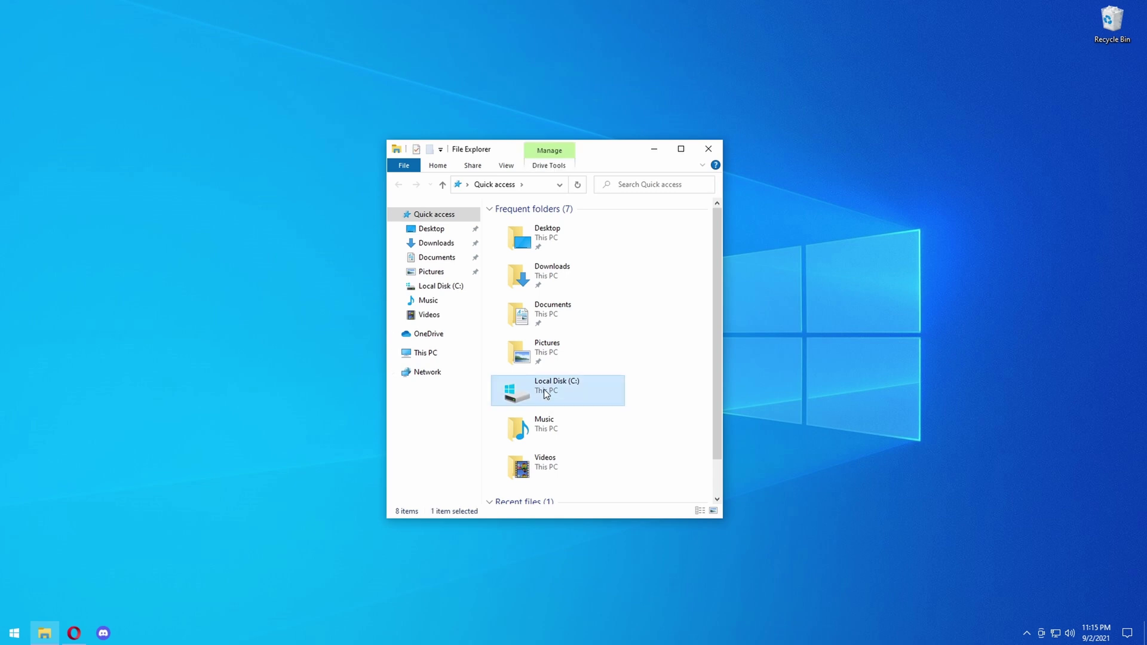
pyautogui.doubleClick(517, 261)
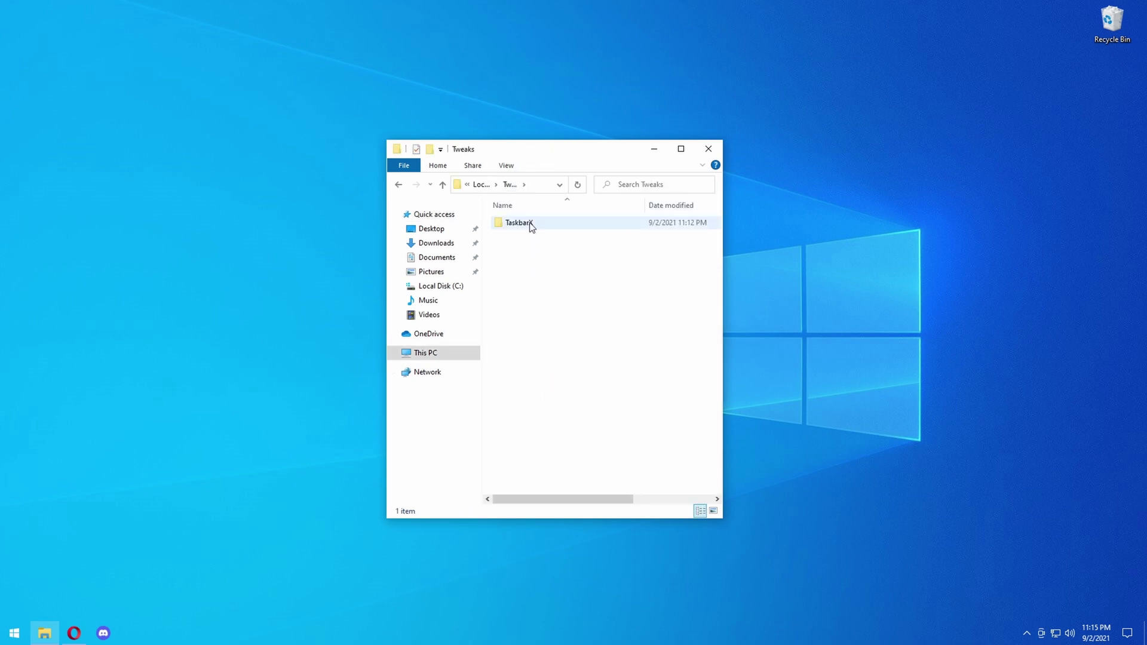
pyautogui.doubleClick(529, 223)
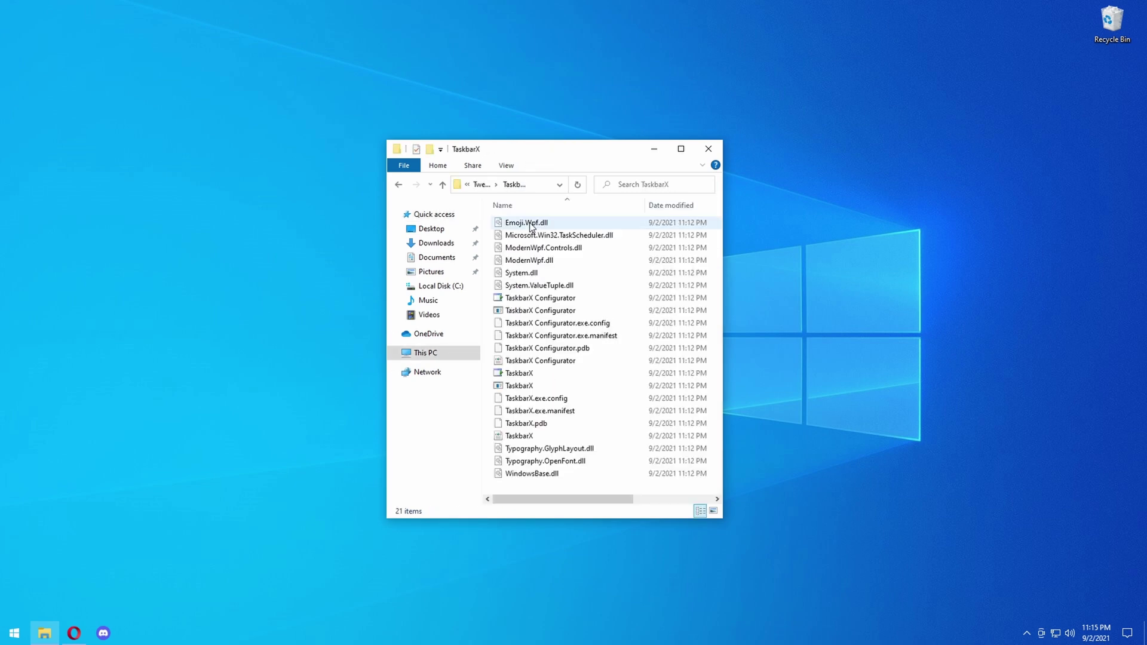
pyautogui.doubleClick(529, 311)
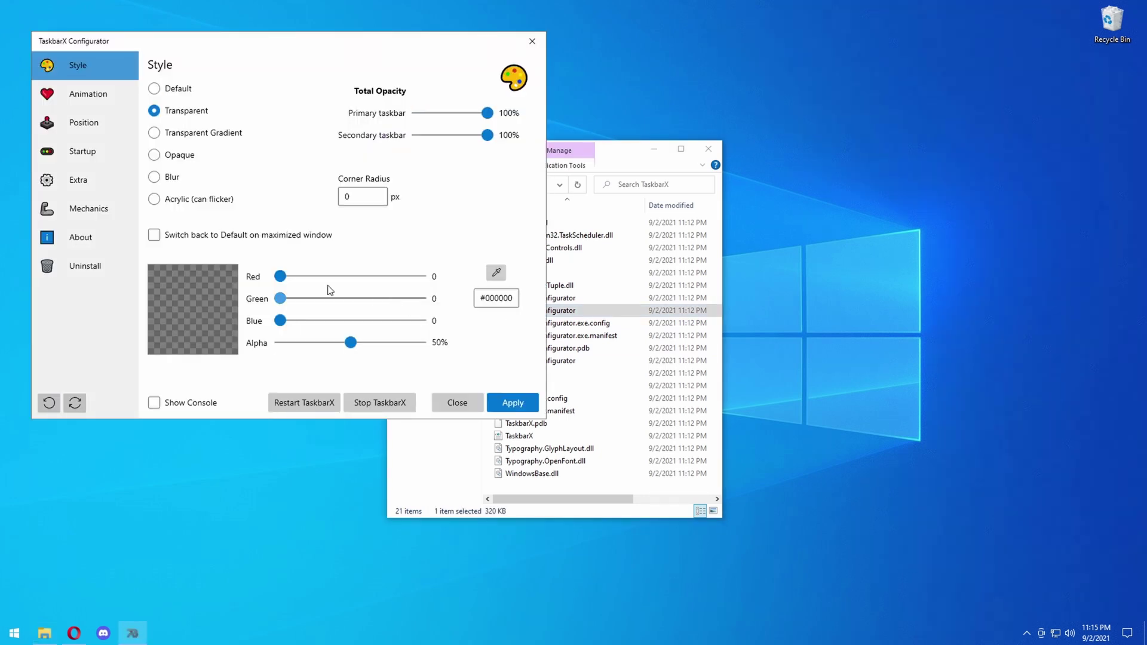
# Run Uninstall from the Uninstall page, confirm with Yes, and acknowledge the Ready for removal message
pyautogui.click(87, 263)
pyautogui.click(169, 116)
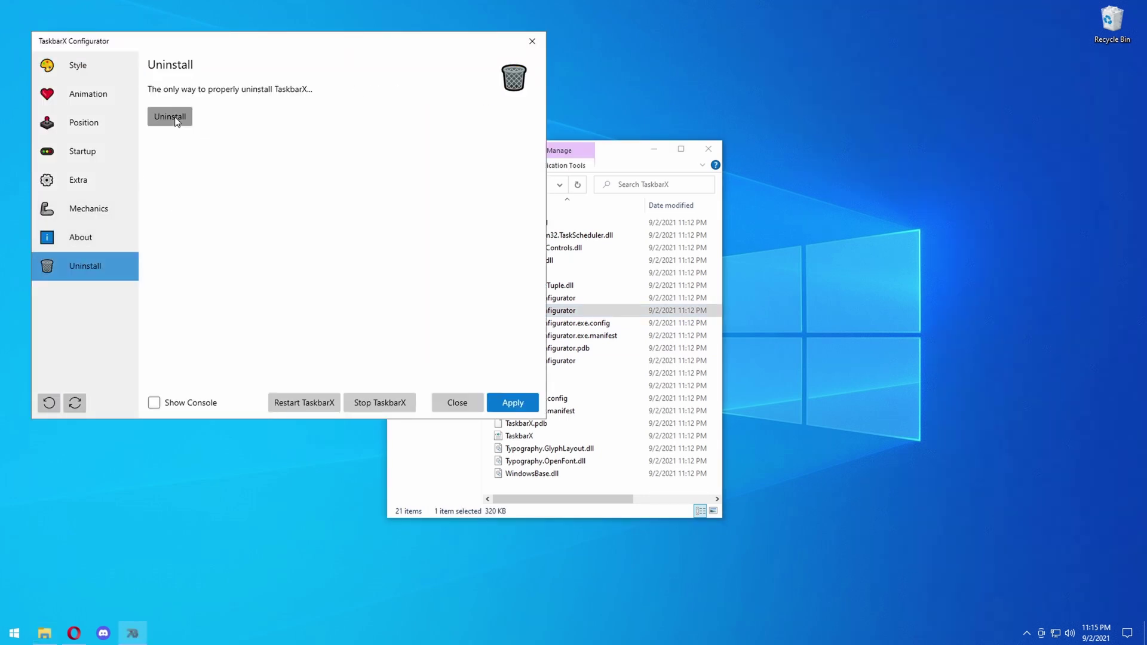
pyautogui.click(268, 265)
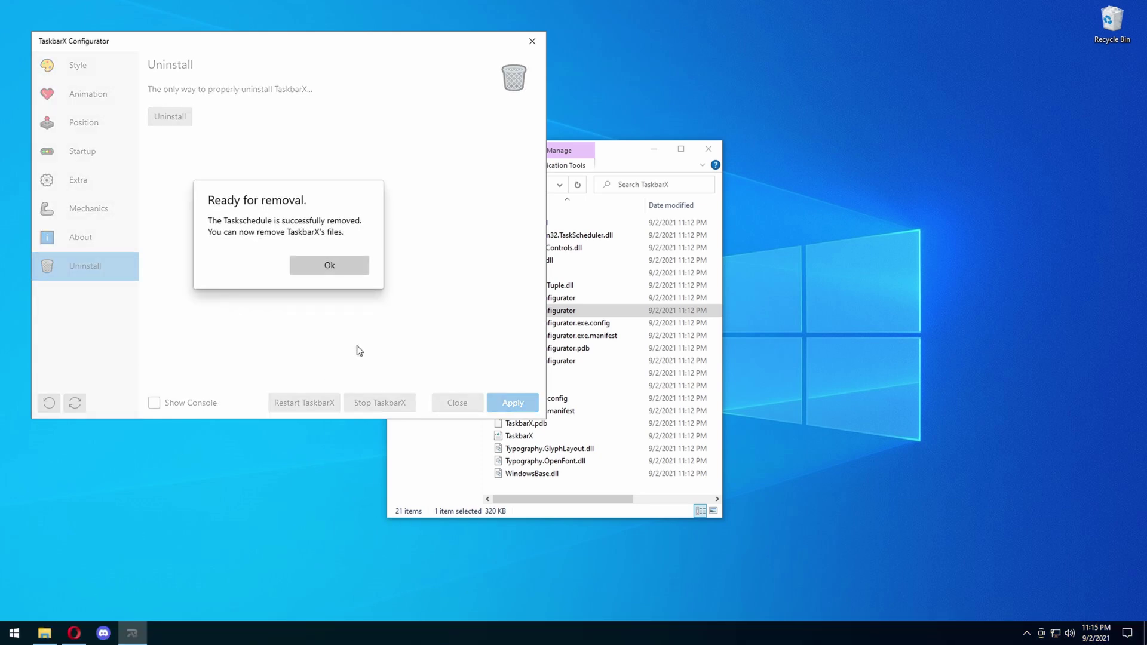
pyautogui.click(326, 267)
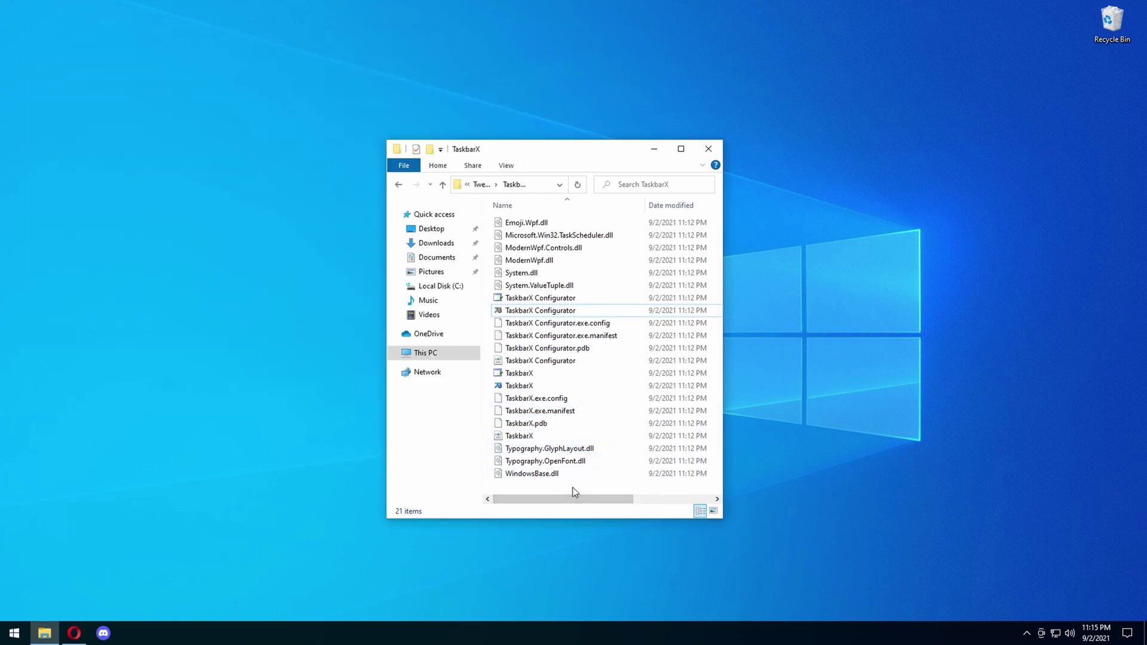
# Delete all 21 TaskbarX files, then the TaskbarX folder itself, and go up to Local Disk (C:)
pyautogui.hotkey('ctrl', 'a')
pyautogui.press('Delete')
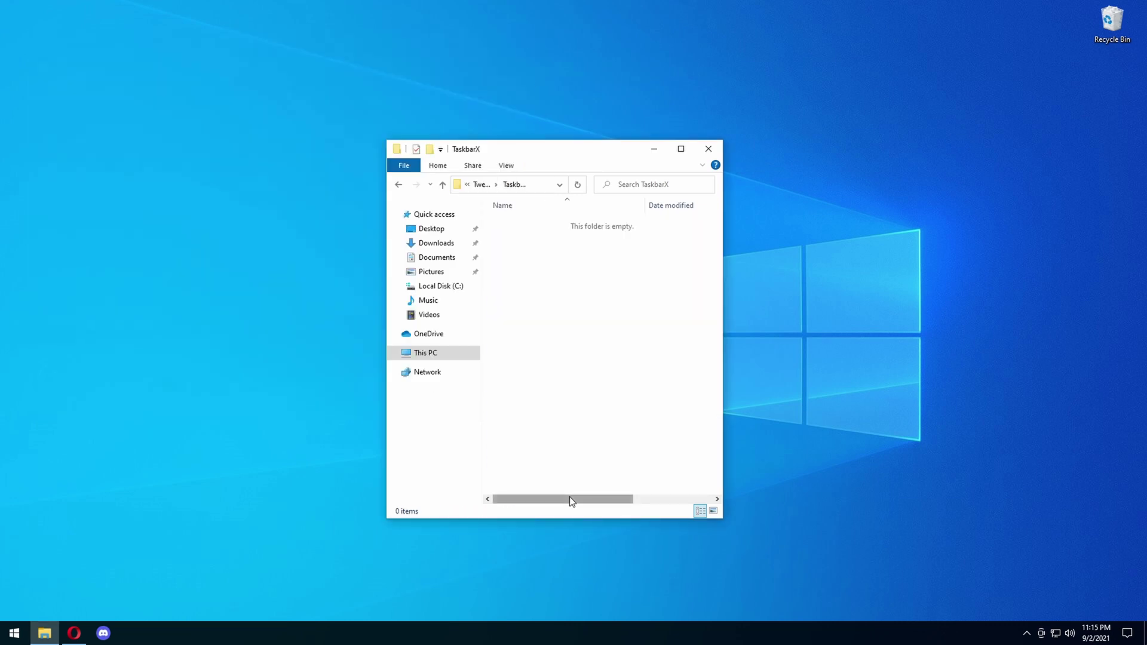
pyautogui.click(398, 184)
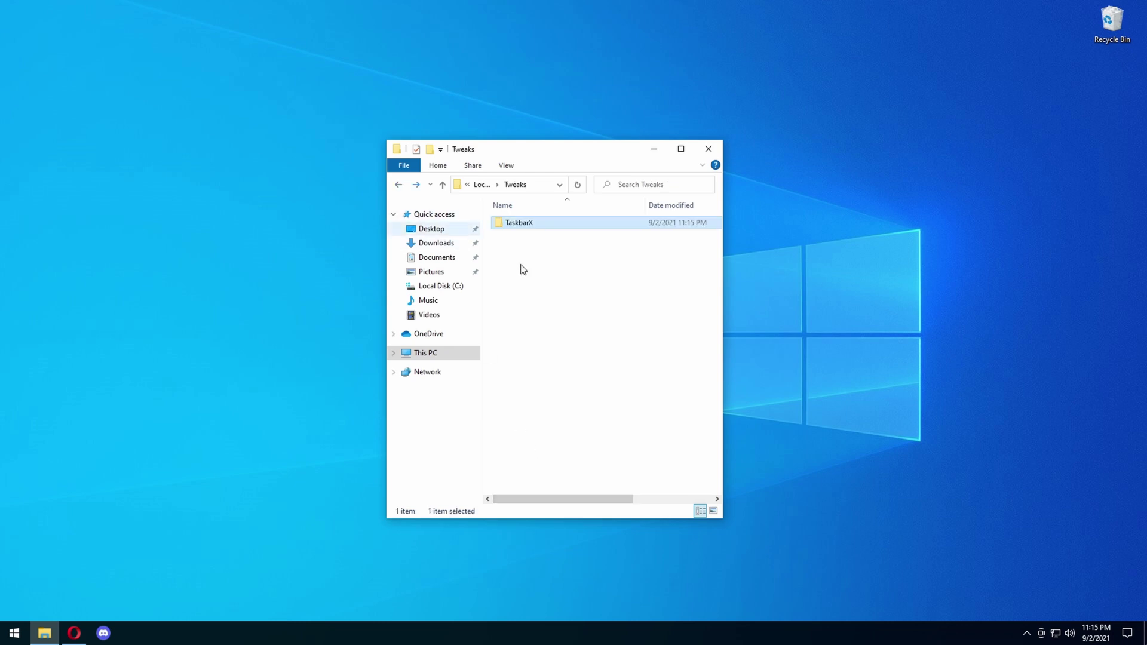
pyautogui.rightClick(556, 224)
pyautogui.click(585, 420)
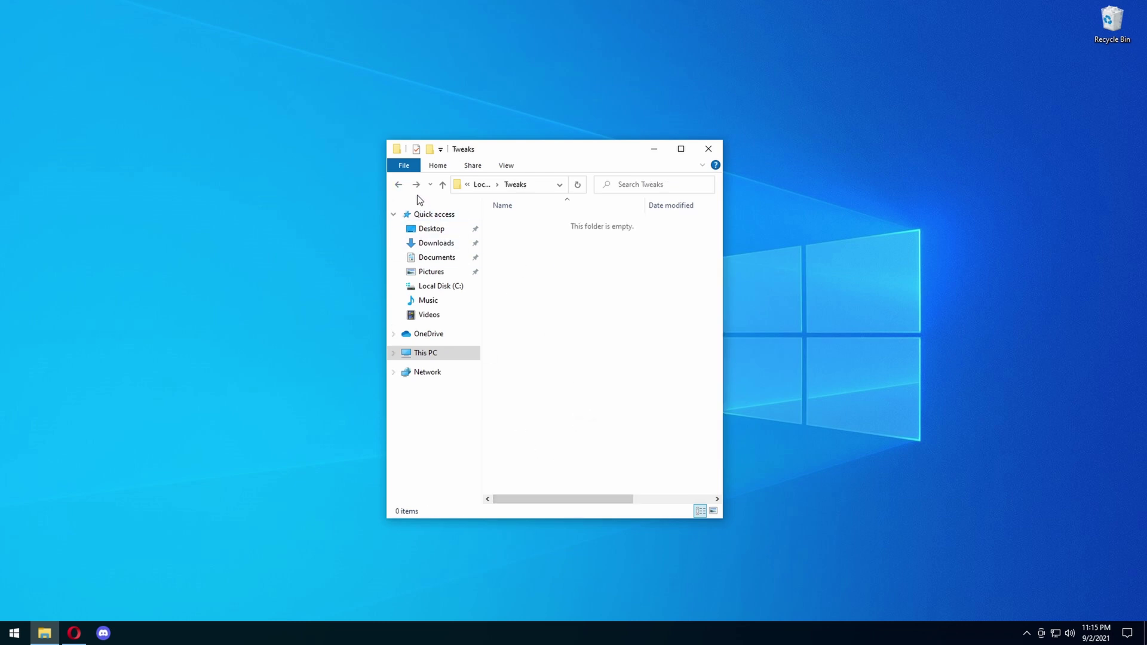
pyautogui.hotkey('alt', 'Up')
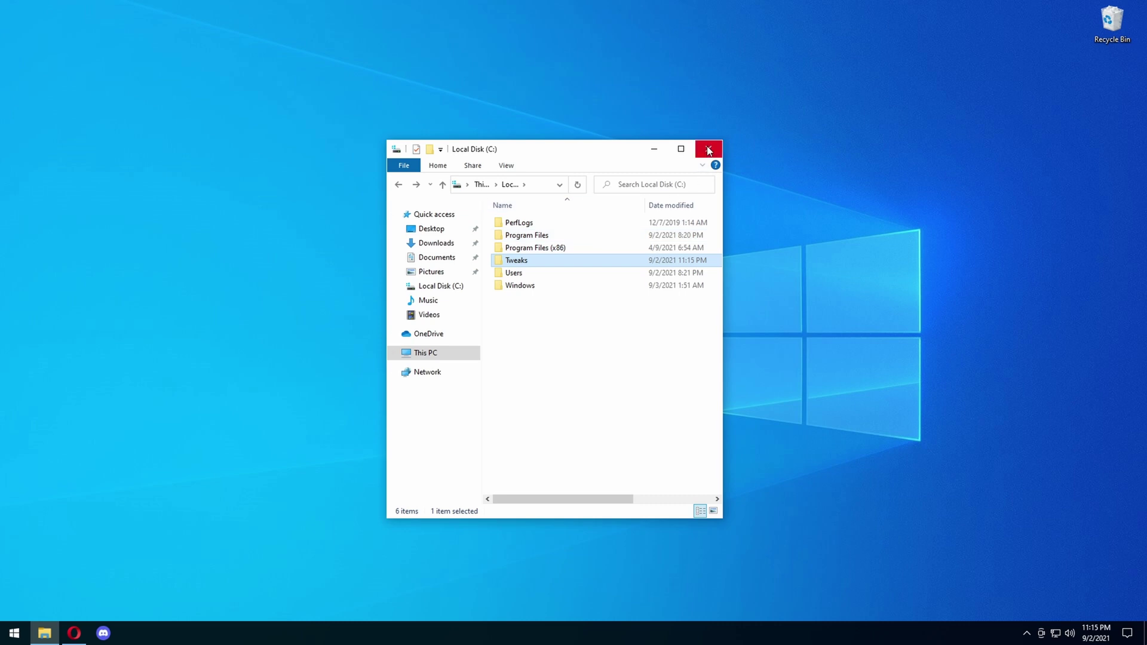